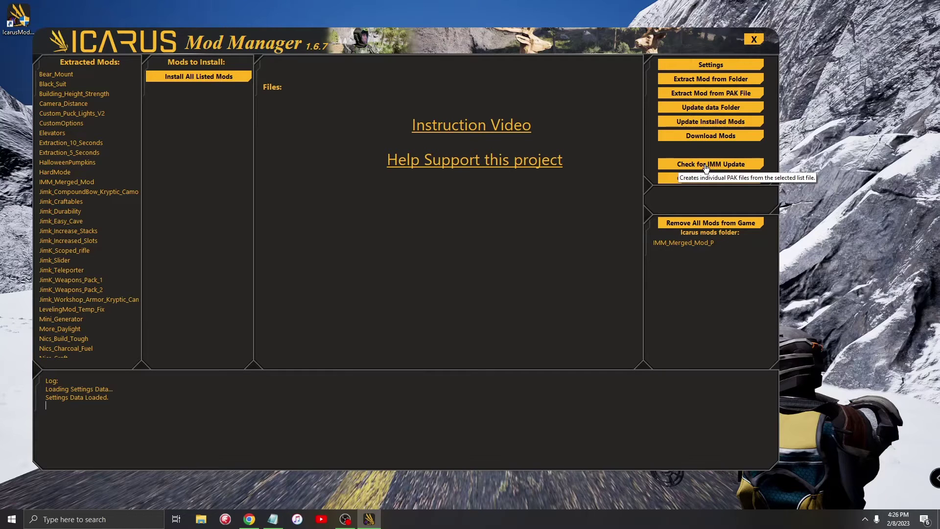
Step: Check whether an IMM update is available and dismiss the result message
{"action": "left_click", "coordinate": [706, 167]}
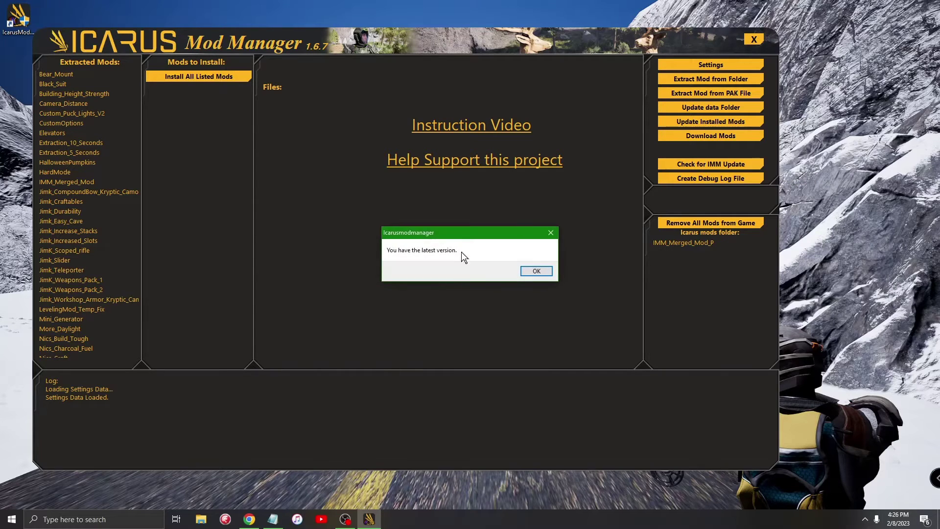
{"action": "mouse_move", "coordinate": [466, 231]}
{"action": "left_mouse_down"}
{"action": "mouse_move", "coordinate": [486, 216]}
{"action": "mouse_move", "coordinate": [474, 216]}
{"action": "left_mouse_up"}
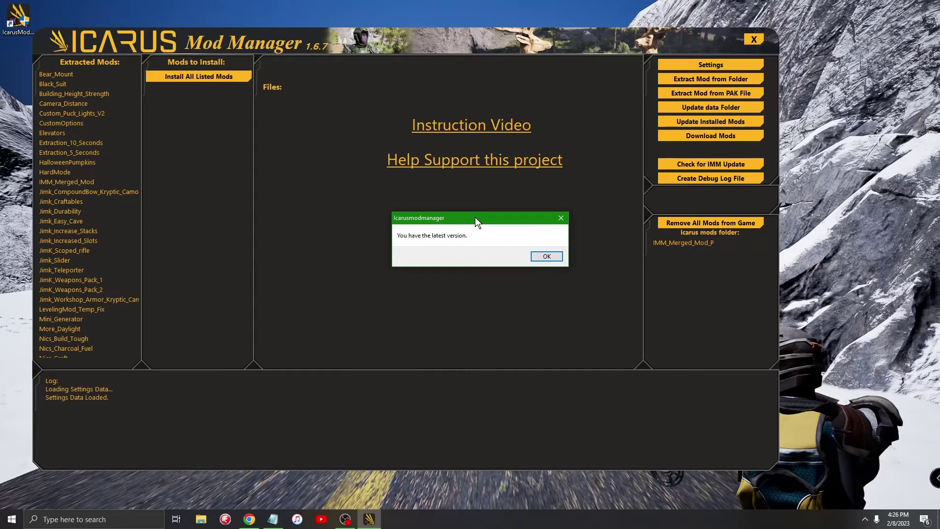
{"action": "left_click", "coordinate": [547, 256]}
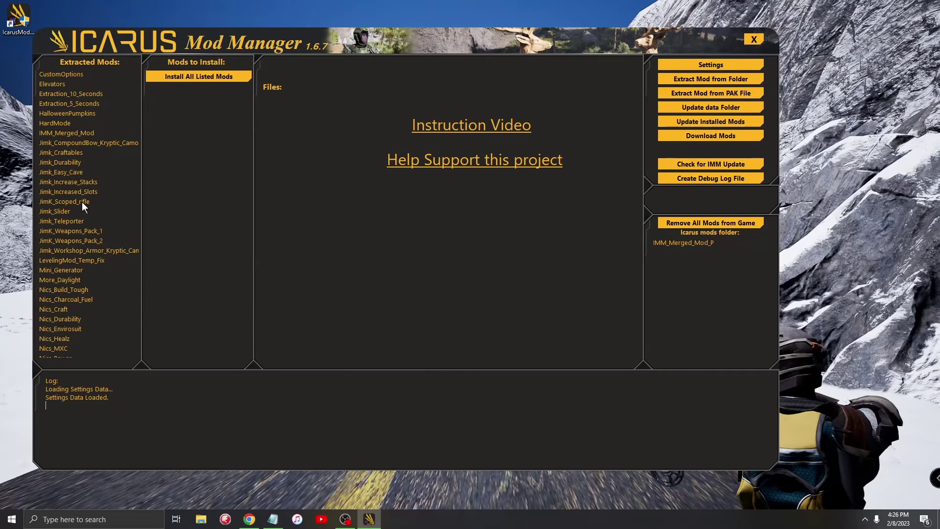
Step: Look through the extracted mods list and view the details of the Custom_Puck_Lights_V2 mod
{"action": "scroll", "coordinate": [88, 208], "scroll_direction": "down", "scroll_amount": 5}
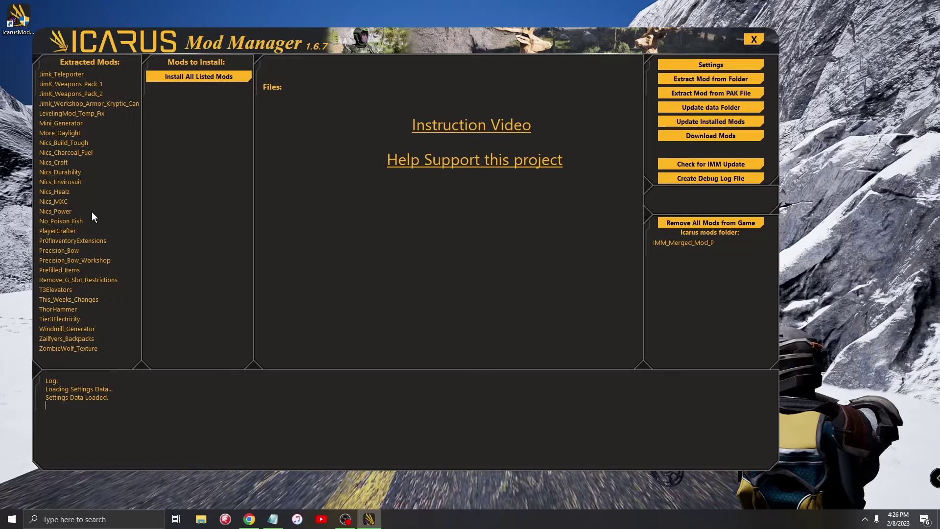
{"action": "scroll", "coordinate": [89, 205], "scroll_direction": "up", "scroll_amount": 5}
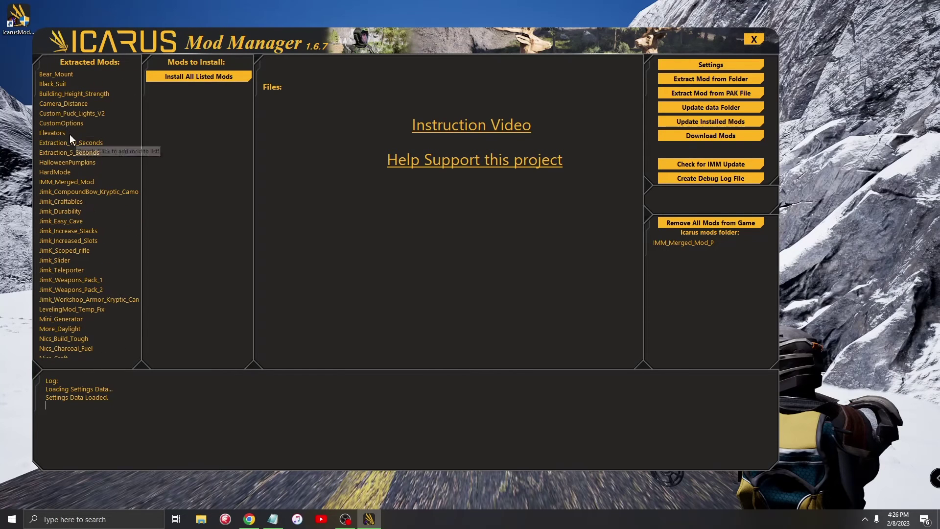
{"action": "left_click", "coordinate": [62, 114]}
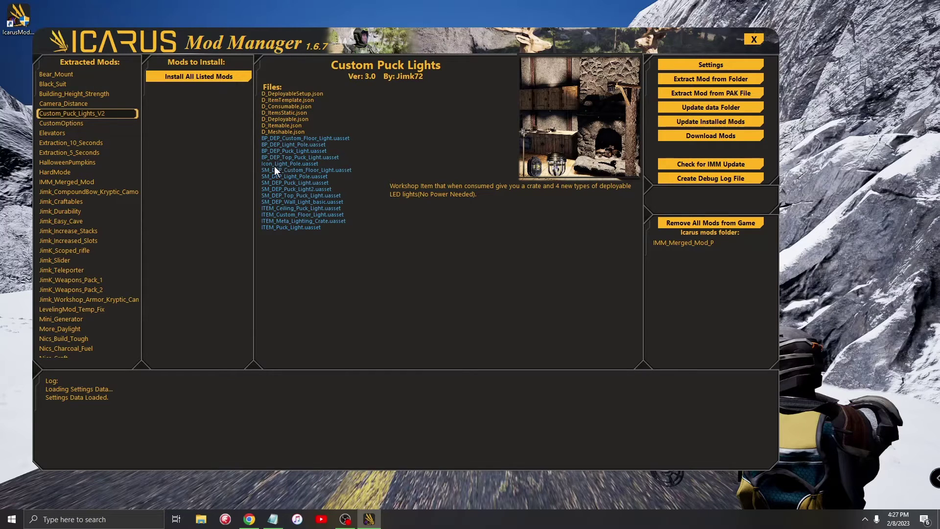
{"action": "scroll", "coordinate": [95, 134], "scroll_direction": "down", "scroll_amount": 7}
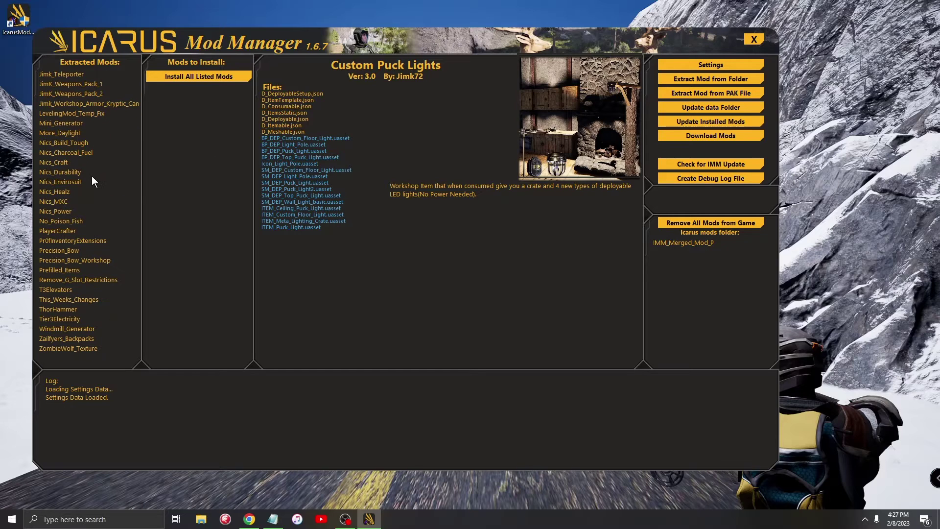
{"action": "scroll", "coordinate": [90, 175], "scroll_direction": "up", "scroll_amount": 7}
{"action": "scroll", "coordinate": [95, 172], "scroll_direction": "down", "scroll_amount": 7}
Step: Change the mod manager's skin folder to New Skin in the settings and accept the restart
{"action": "left_click", "coordinate": [716, 66]}
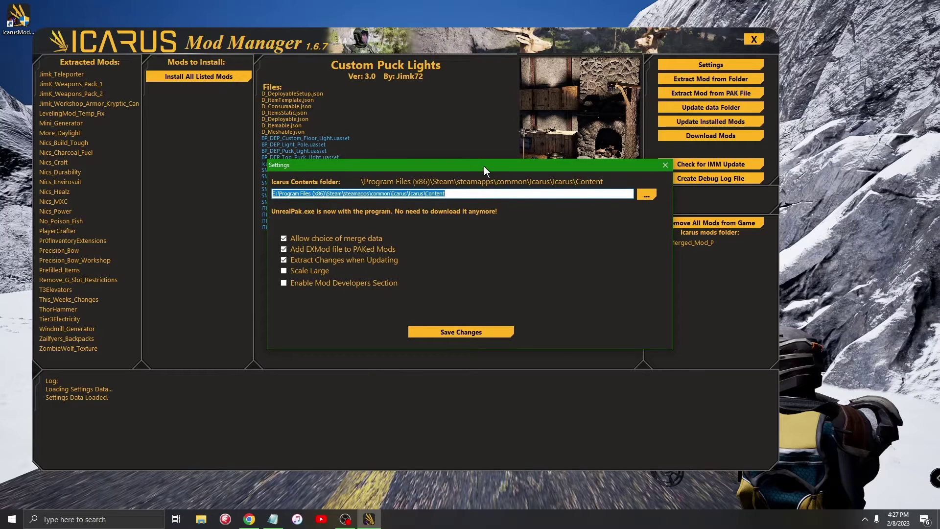
{"action": "left_click_drag", "start_coordinate": [484, 164], "coordinate": [426, 118]}
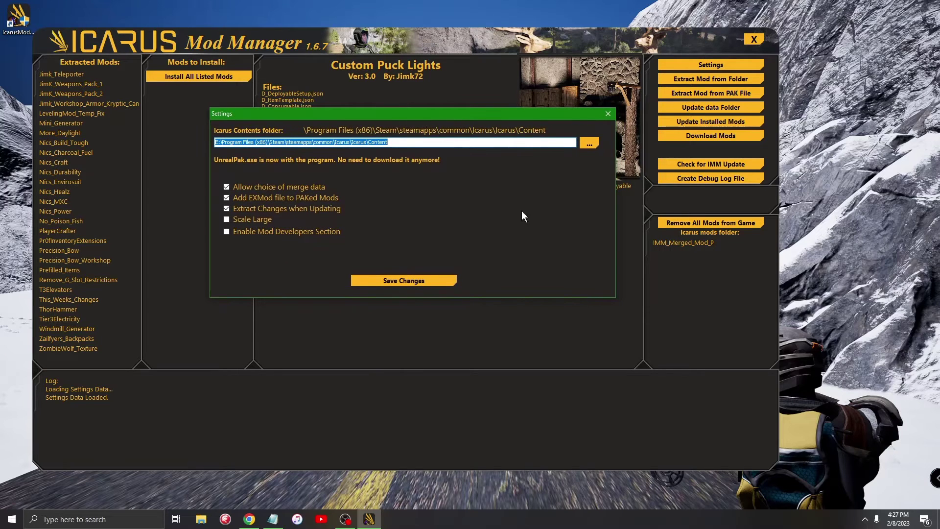
{"action": "right_click", "coordinate": [479, 201]}
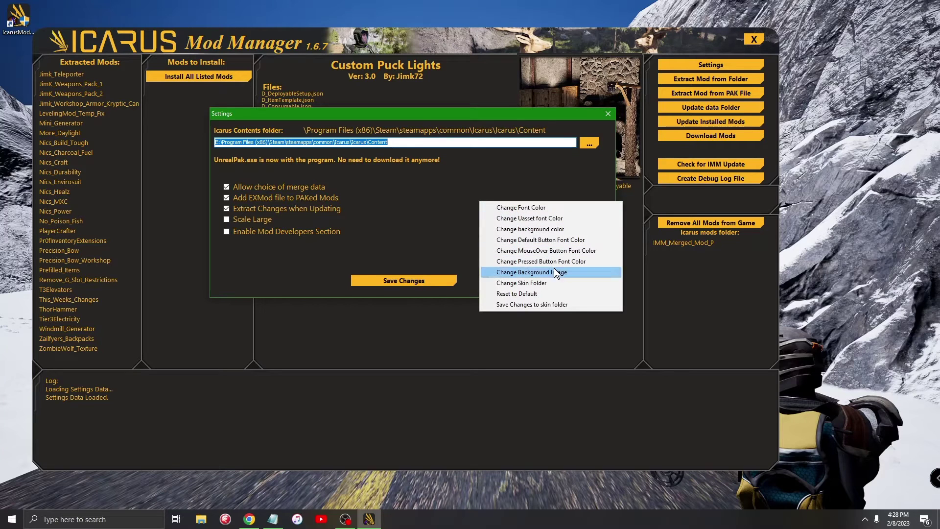
{"action": "left_click", "coordinate": [518, 284]}
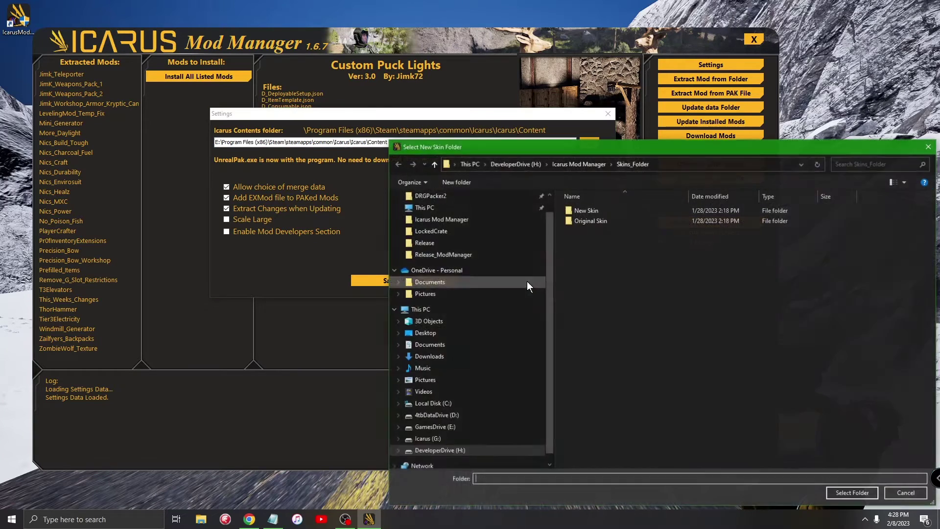
{"action": "left_click_drag", "start_coordinate": [609, 146], "coordinate": [426, 105]}
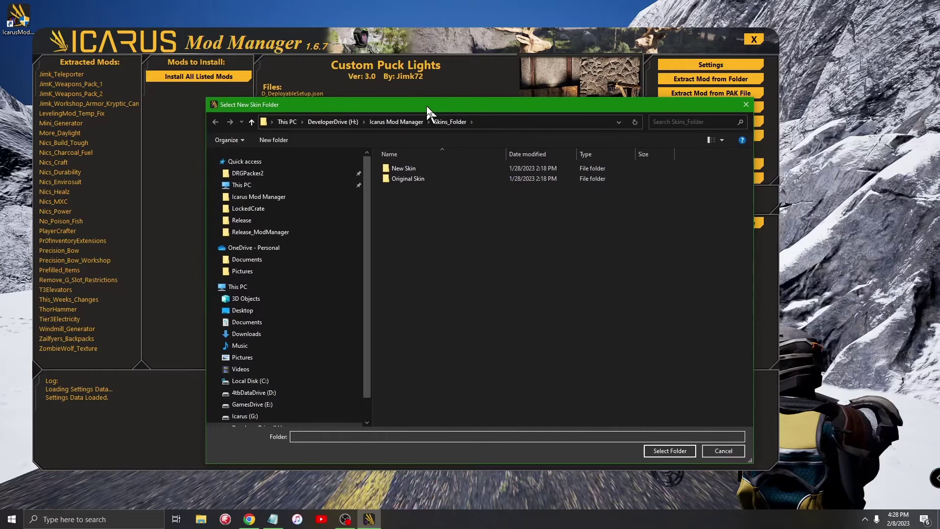
{"action": "left_click", "coordinate": [419, 167]}
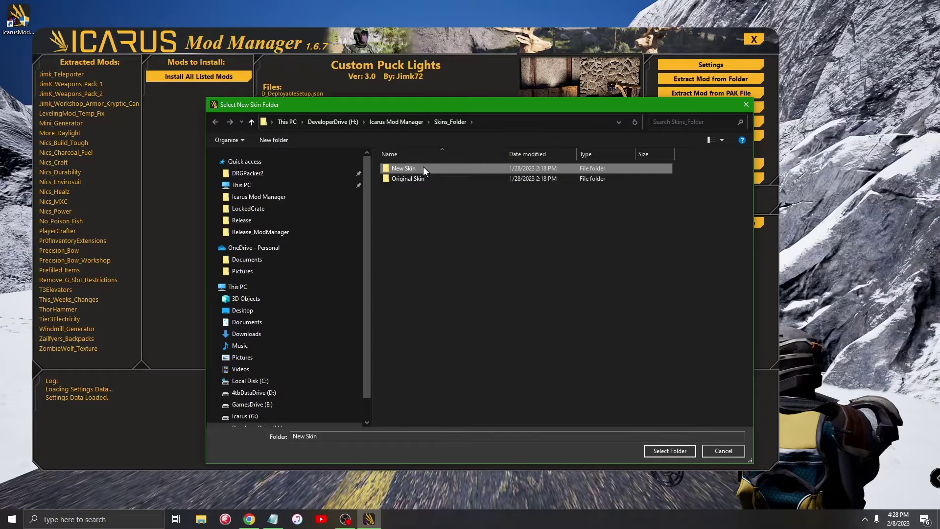
{"action": "double_click", "coordinate": [423, 169]}
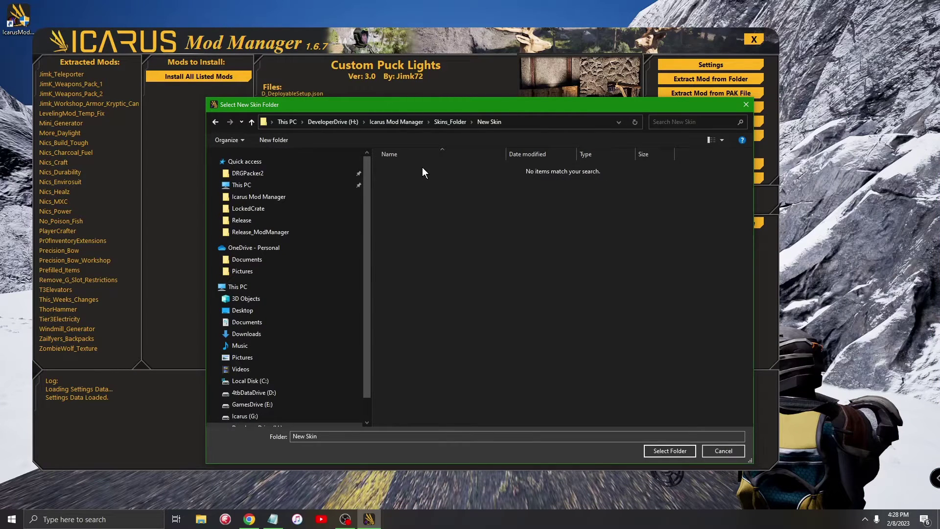
{"action": "left_click", "coordinate": [670, 450]}
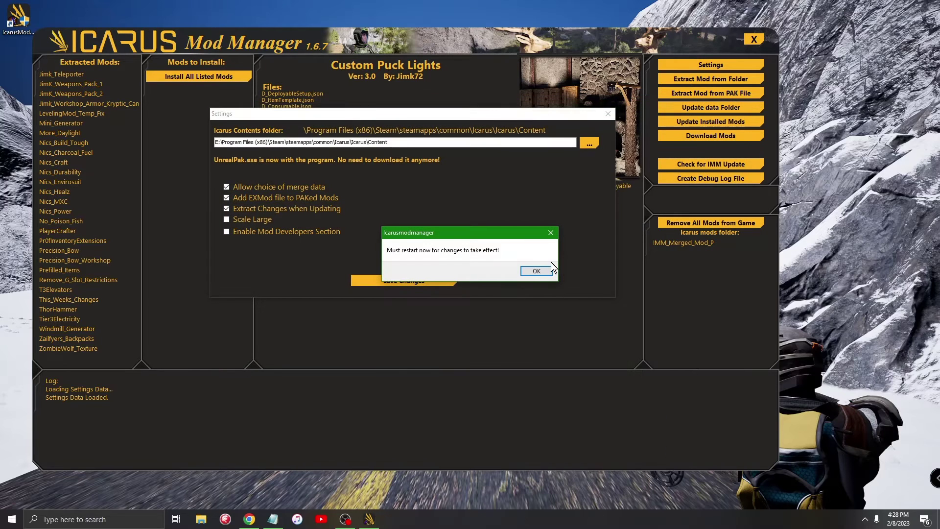
{"action": "left_click", "coordinate": [536, 272]}
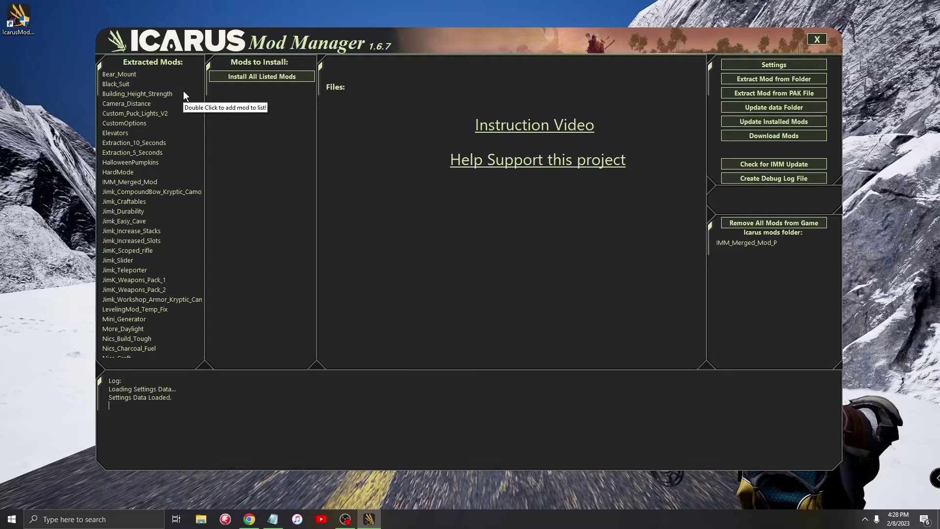
Step: Open the game's mods folder from the extracted mods list, examine its contents, and close it
{"action": "scroll", "coordinate": [150, 177], "scroll_direction": "down", "scroll_amount": 3}
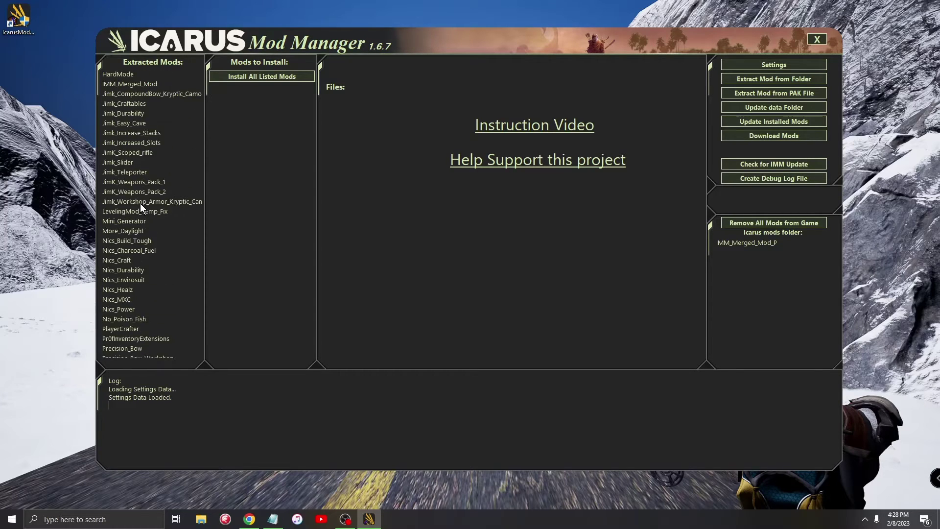
{"action": "right_click", "coordinate": [176, 159]}
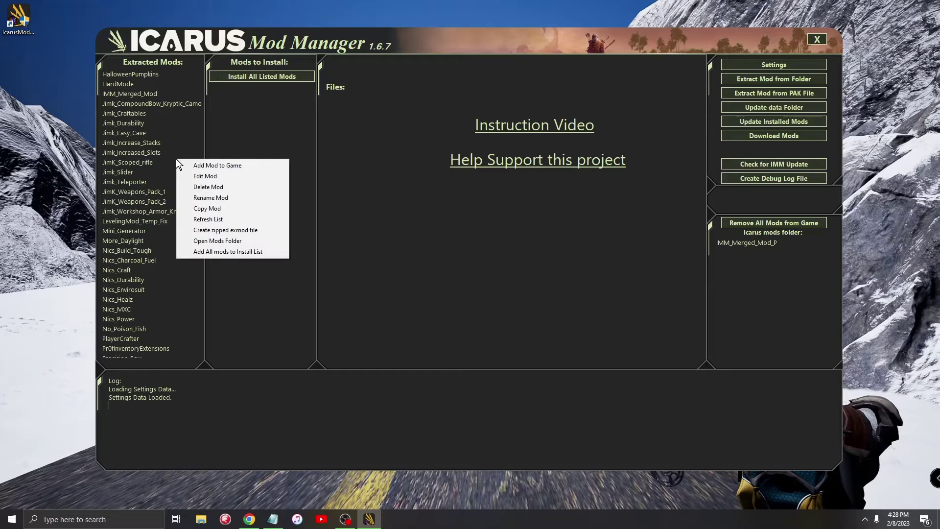
{"action": "left_click", "coordinate": [214, 241]}
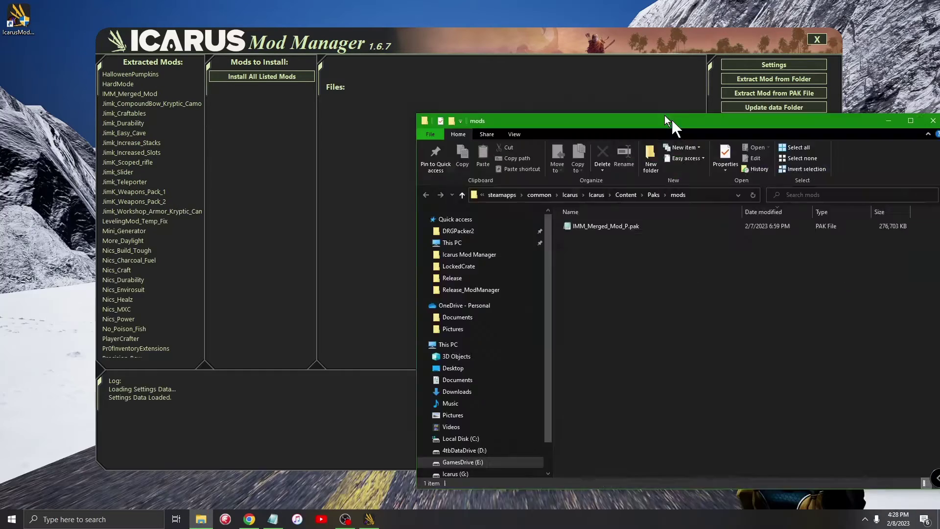
{"action": "left_click_drag", "start_coordinate": [608, 83], "coordinate": [458, 89]}
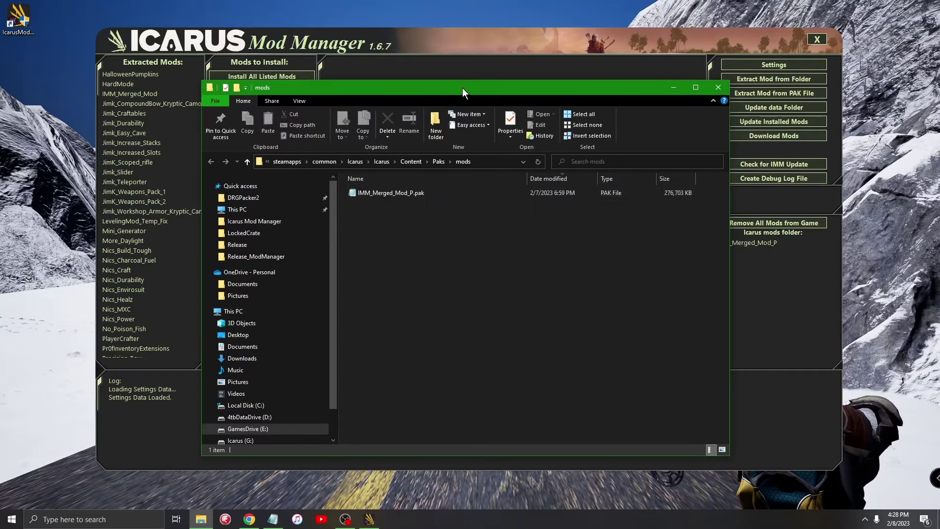
{"action": "mouse_move", "coordinate": [462, 87]}
{"action": "left_mouse_down"}
{"action": "mouse_move", "coordinate": [453, 109]}
{"action": "mouse_move", "coordinate": [460, 90]}
{"action": "left_mouse_up"}
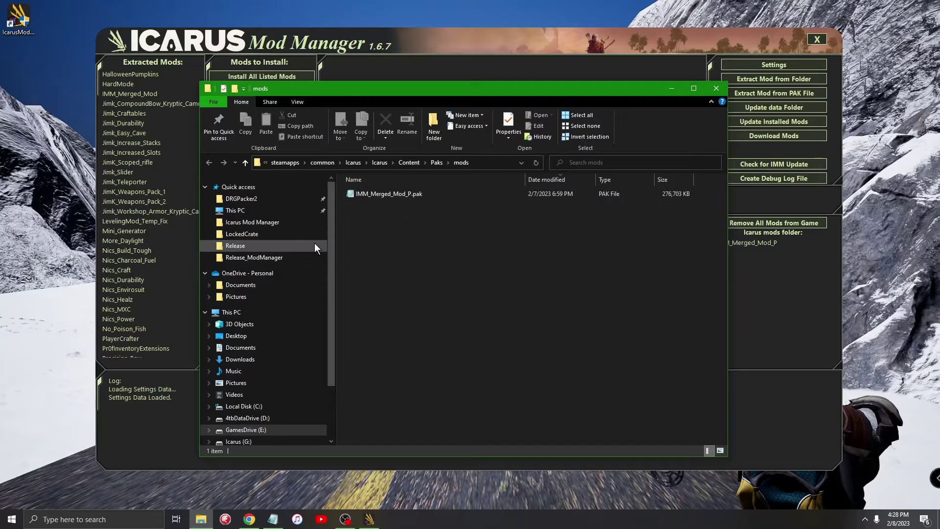
{"action": "left_click_drag", "start_coordinate": [455, 87], "coordinate": [409, 81]}
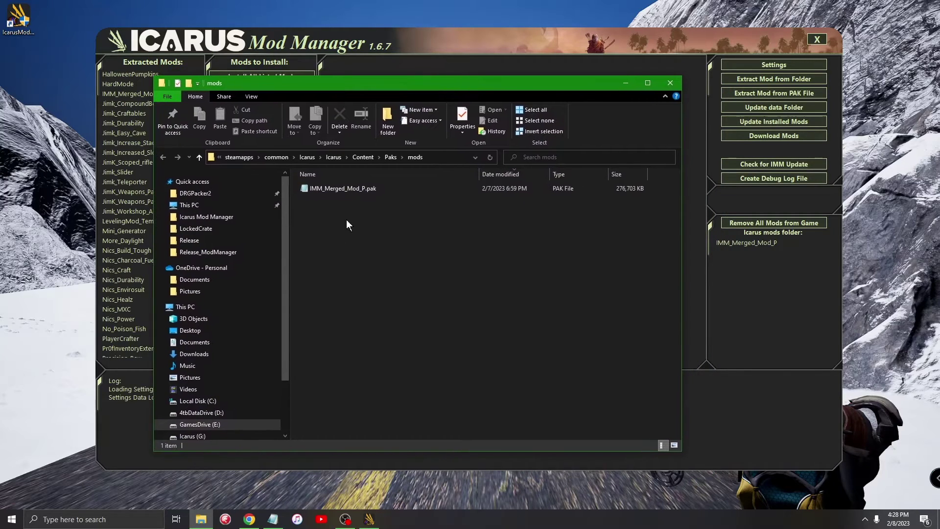
{"action": "left_click", "coordinate": [669, 86]}
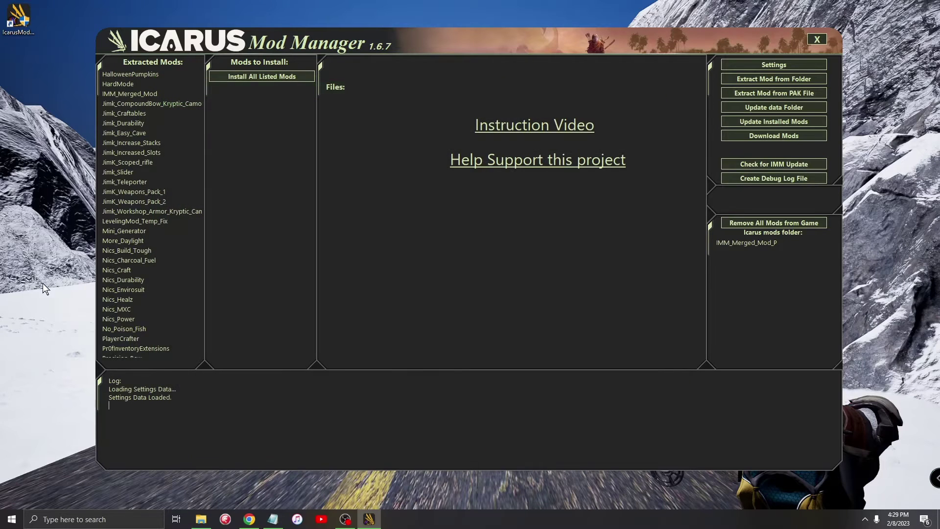
Step: Reopen the mods folder briefly, close it, and review the actions offered for extracted mods
{"action": "right_click", "coordinate": [180, 154]}
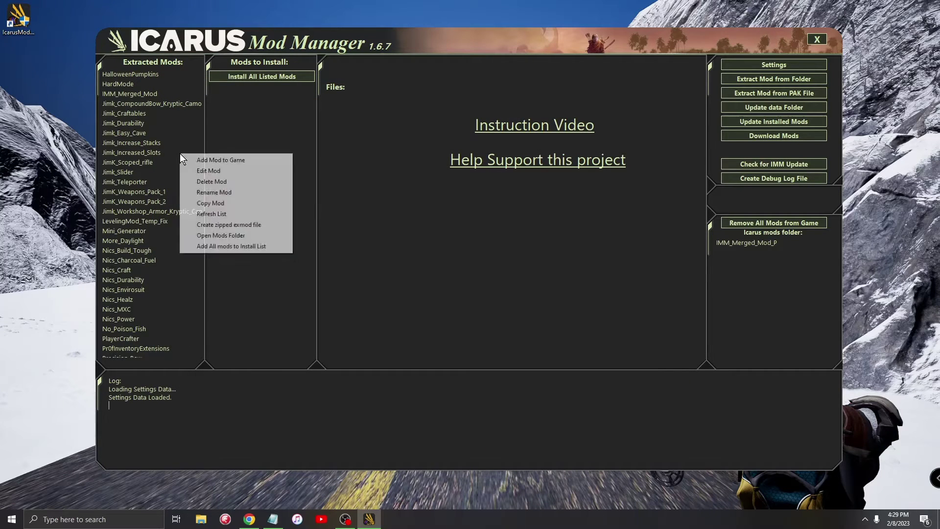
{"action": "left_click", "coordinate": [223, 235]}
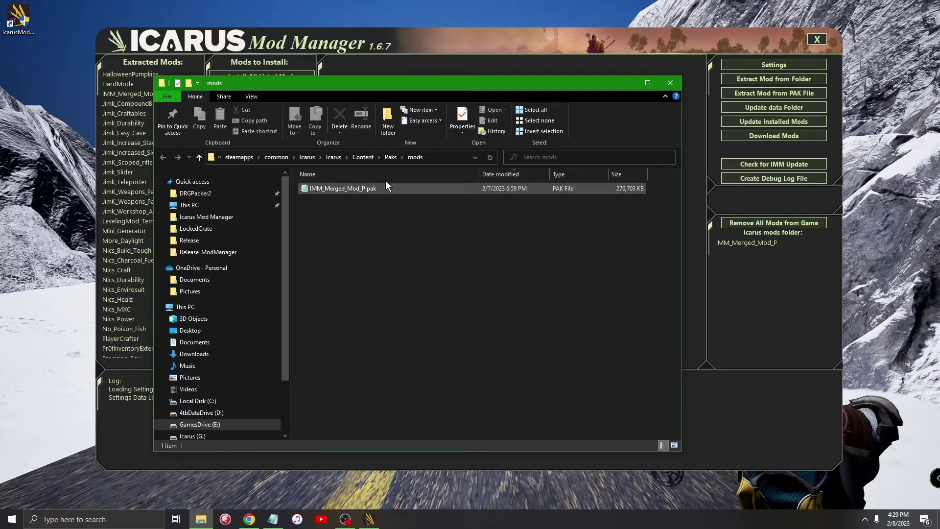
{"action": "left_click", "coordinate": [671, 84]}
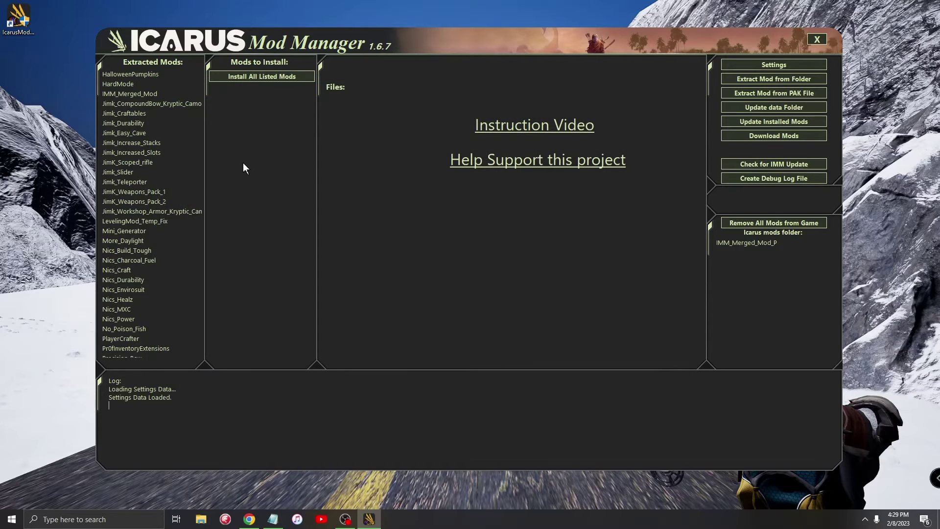
{"action": "right_click", "coordinate": [169, 177]}
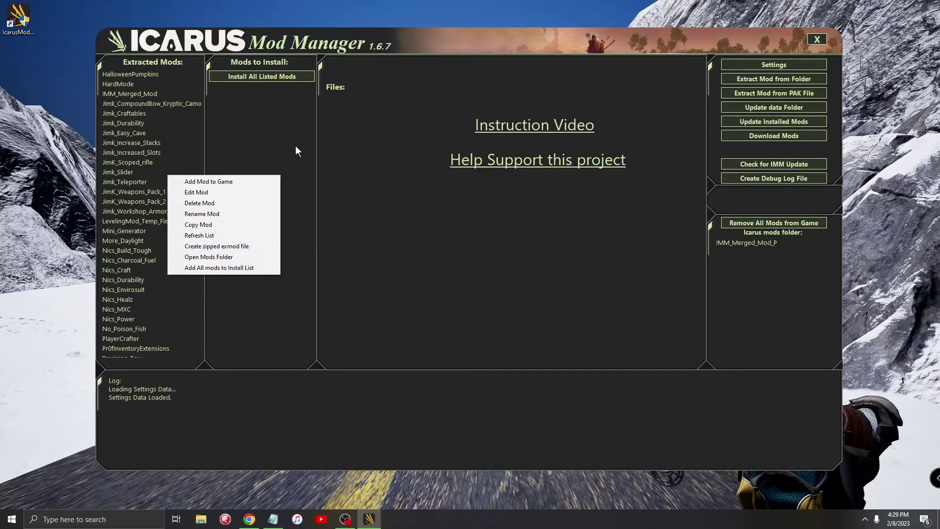
{"action": "left_click", "coordinate": [271, 143]}
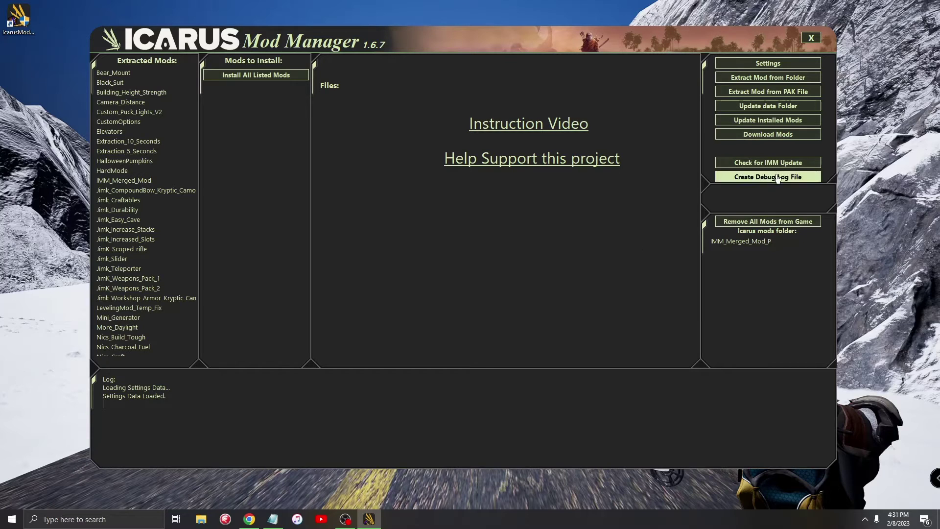
Step: Open the mod downloads window and update the local mod databases
{"action": "left_click", "coordinate": [773, 136]}
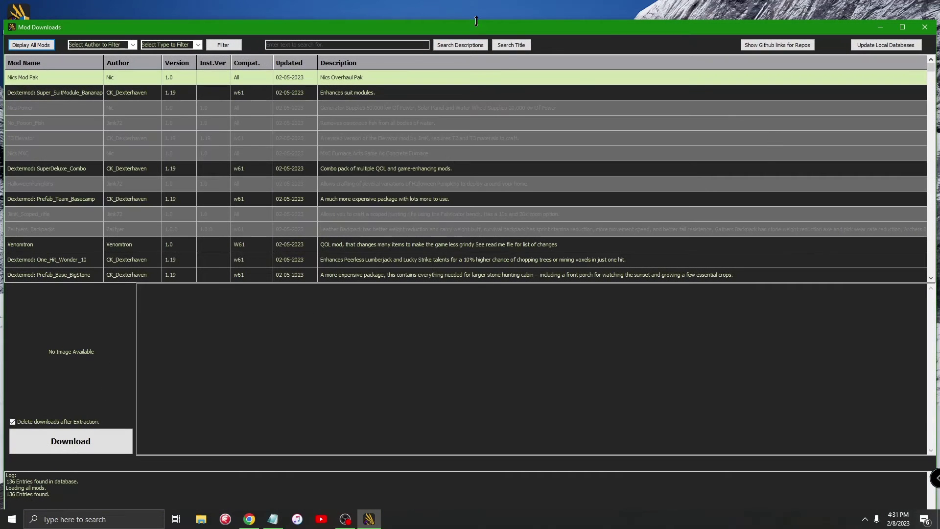
{"action": "mouse_move", "coordinate": [476, 20]}
{"action": "left_mouse_down"}
{"action": "mouse_move", "coordinate": [470, 30]}
{"action": "mouse_move", "coordinate": [477, 9]}
{"action": "mouse_move", "coordinate": [460, 11]}
{"action": "mouse_move", "coordinate": [472, 12]}
{"action": "left_mouse_up"}
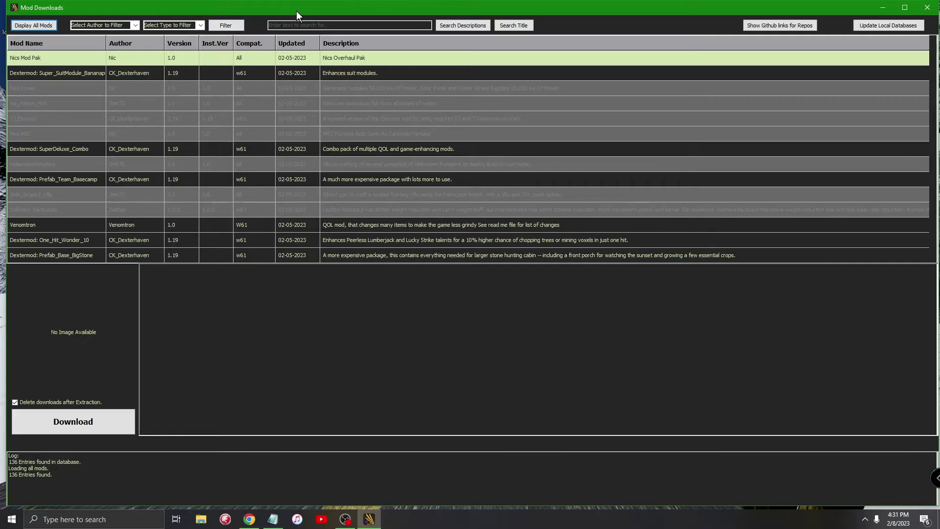
{"action": "left_click_drag", "start_coordinate": [296, 11], "coordinate": [289, 15]}
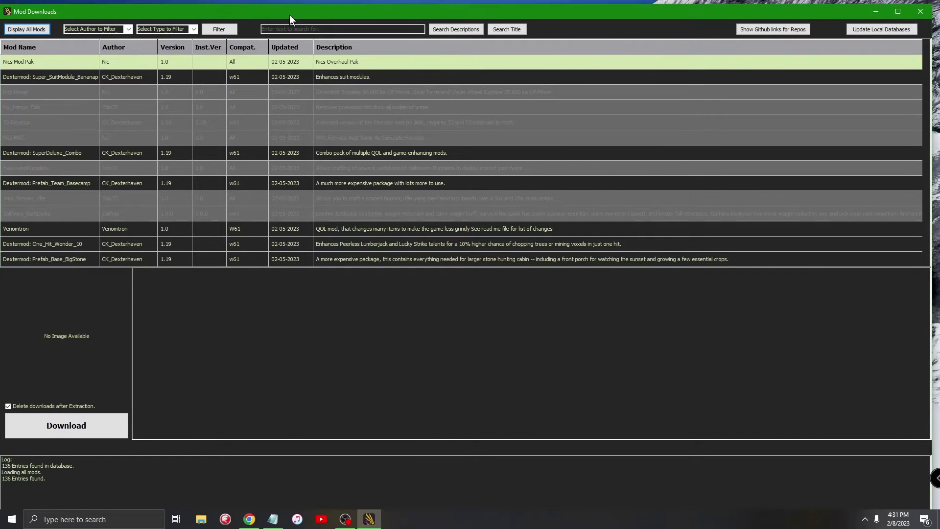
{"action": "left_click", "coordinate": [871, 28]}
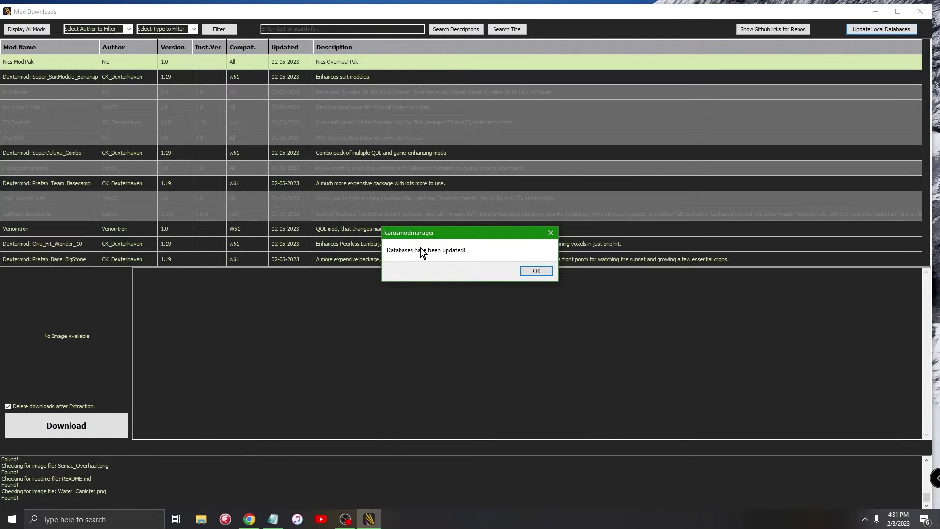
{"action": "left_click", "coordinate": [540, 272]}
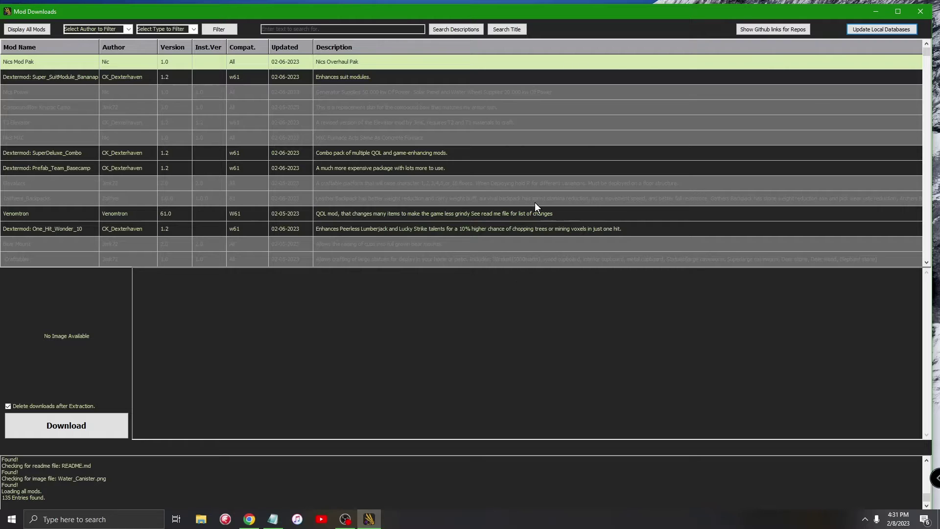
Step: Show the image and readme of the Venomtron mod in the downloads list
{"action": "left_click_drag", "start_coordinate": [820, 17], "coordinate": [824, 6]}
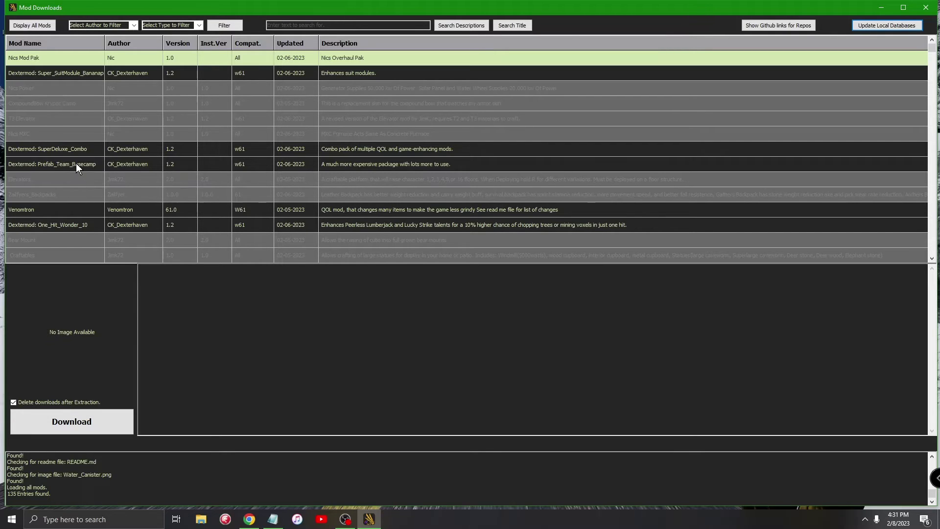
{"action": "left_click", "coordinate": [58, 212]}
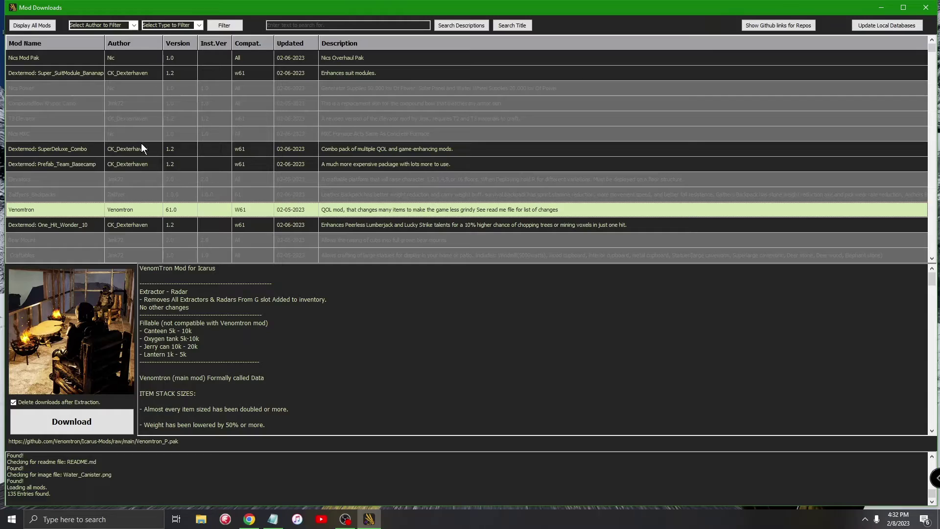
Step: Browse the full mod downloads list entry by entry, examining each mod's image, readme and description
{"action": "key", "text": "Down"}
{"action": "key", "text": "Down"}
{"action": "key", "text": "Down"}
{"action": "key", "text": "Down"}
{"action": "key", "text": "Up"}
{"action": "key", "text": "Up"}
{"action": "key", "text": "Up"}
{"action": "key", "text": "Up"}
{"action": "key", "text": "Up"}
{"action": "key", "text": "Up"}
{"action": "key", "text": "Up"}
{"action": "key", "text": "Up"}
{"action": "key", "text": "Down"}
{"action": "key", "text": "Down"}
{"action": "key", "text": "Down"}
{"action": "key", "text": "Down"}
{"action": "key", "text": "Down"}
{"action": "key", "text": "Down"}
{"action": "key", "text": "Down"}
{"action": "key", "text": "Down"}
{"action": "key", "text": "Down"}
{"action": "key", "text": "Down"}
{"action": "key", "text": "Down"}
{"action": "key", "text": "Down"}
{"action": "key", "text": "Down"}
{"action": "key", "text": "Down"}
{"action": "key", "text": "Down"}
{"action": "key", "text": "Down"}
{"action": "key", "text": "Down"}
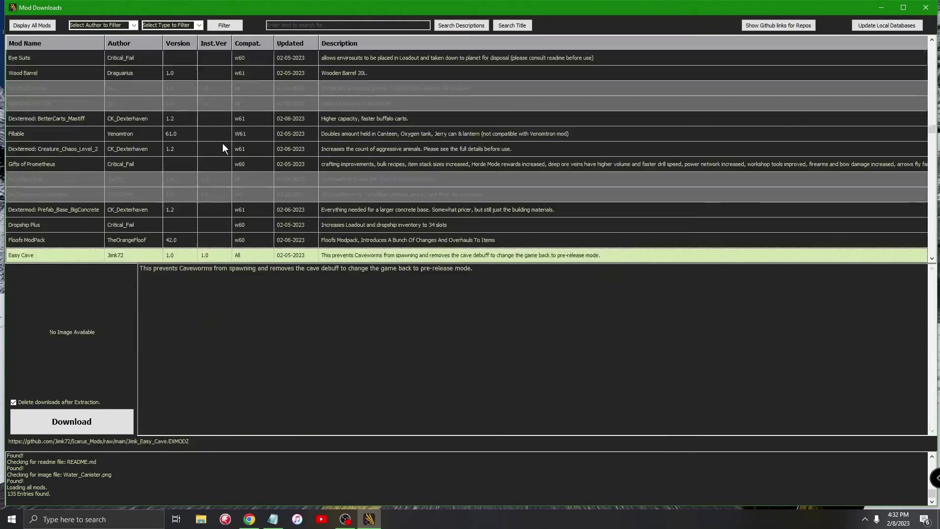
{"action": "key", "text": "Up"}
{"action": "key", "text": "Up"}
{"action": "key", "text": "Up"}
{"action": "key", "text": "Up"}
{"action": "key", "text": "Up"}
{"action": "key", "text": "Up"}
{"action": "key", "text": "Up"}
{"action": "key", "text": "Up"}
{"action": "key", "text": "Up"}
{"action": "key", "text": "Up"}
{"action": "key", "text": "Up"}
{"action": "key", "text": "Up"}
{"action": "key", "text": "Up"}
{"action": "key", "text": "Up"}
{"action": "key", "text": "Up"}
{"action": "key", "text": "Up"}
{"action": "key", "text": "Up"}
{"action": "key", "text": "Up"}
{"action": "key", "text": "Up"}
{"action": "key", "text": "Up"}
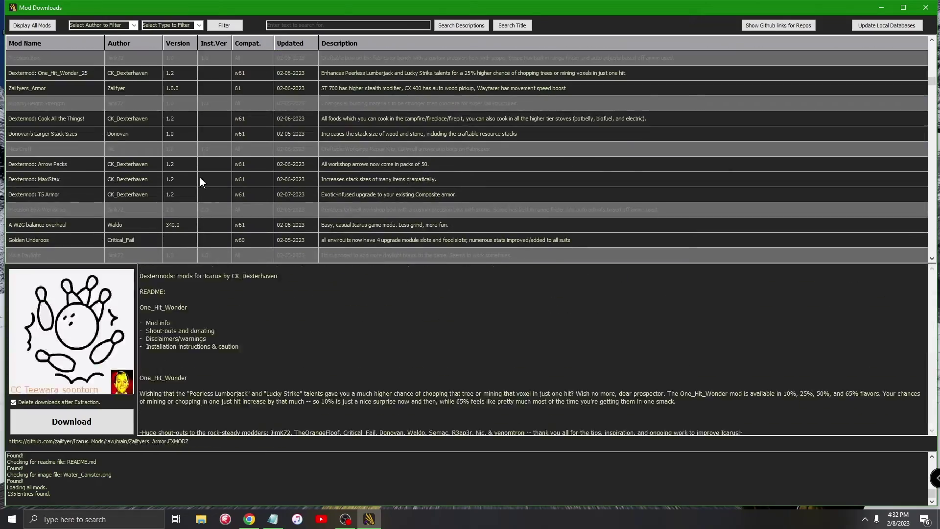
{"action": "key", "text": "Down"}
{"action": "key", "text": "Down"}
{"action": "key", "text": "Down"}
{"action": "key", "text": "Down"}
{"action": "key", "text": "Down"}
{"action": "key", "text": "Down"}
{"action": "key", "text": "Down"}
{"action": "key", "text": "Down"}
{"action": "key", "text": "Down"}
{"action": "key", "text": "Down"}
{"action": "key", "text": "Down"}
{"action": "key", "text": "Down"}
{"action": "key", "text": "Down"}
{"action": "key", "text": "Down"}
{"action": "key", "text": "Down"}
{"action": "key", "text": "Down"}
{"action": "key", "text": "Down"}
{"action": "key", "text": "Down"}
{"action": "key", "text": "Down"}
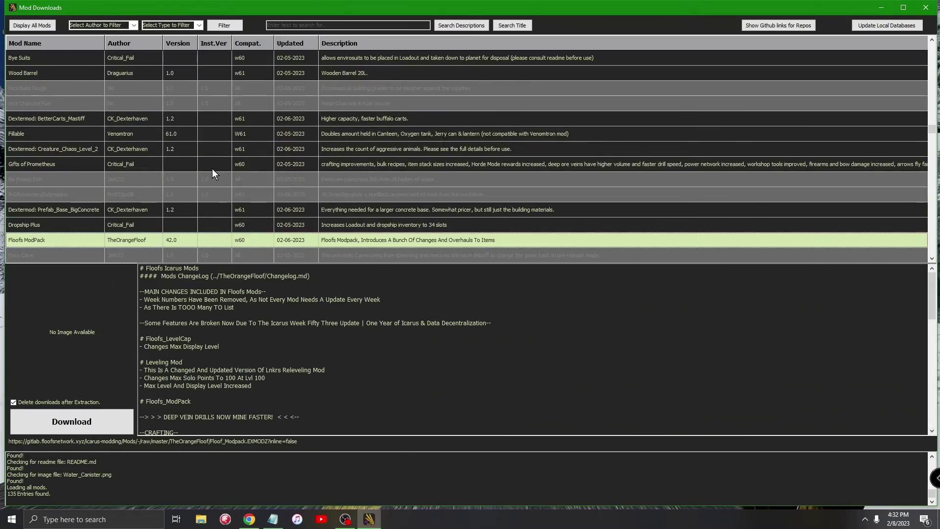
{"action": "key", "text": "Down"}
{"action": "key", "text": "Down"}
{"action": "key", "text": "Down"}
{"action": "key", "text": "Down"}
{"action": "key", "text": "Down"}
{"action": "key", "text": "Down"}
{"action": "key", "text": "Down"}
{"action": "key", "text": "Down"}
{"action": "key", "text": "Down"}
{"action": "key", "text": "Down"}
{"action": "key", "text": "Down"}
{"action": "key", "text": "Down"}
{"action": "key", "text": "Down"}
{"action": "key", "text": "Down"}
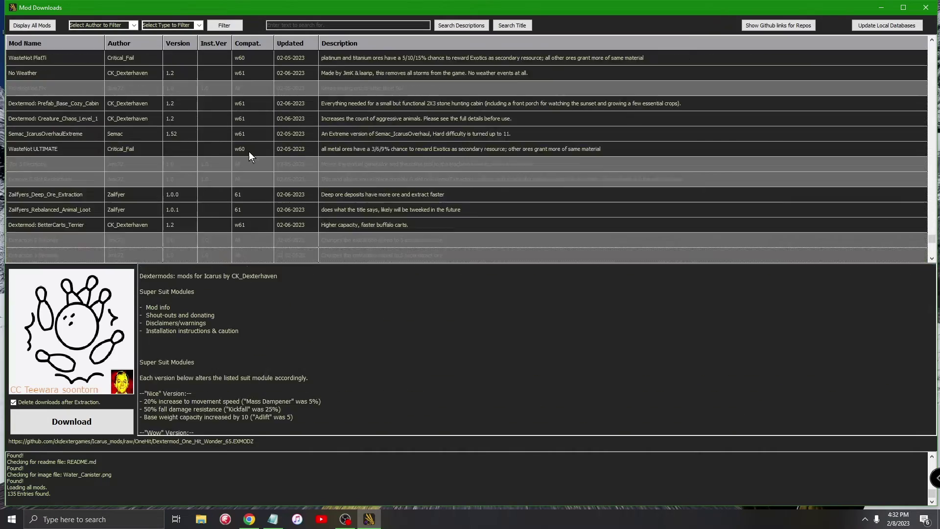
{"action": "key", "text": "Down"}
{"action": "key", "text": "Down"}
{"action": "key", "text": "Down"}
{"action": "key", "text": "Up"}
{"action": "key", "text": "Up"}
{"action": "key", "text": "Down"}
{"action": "key", "text": "Down"}
{"action": "key", "text": "Down"}
{"action": "key", "text": "Up"}
{"action": "key", "text": "Up"}
{"action": "key", "text": "Down"}
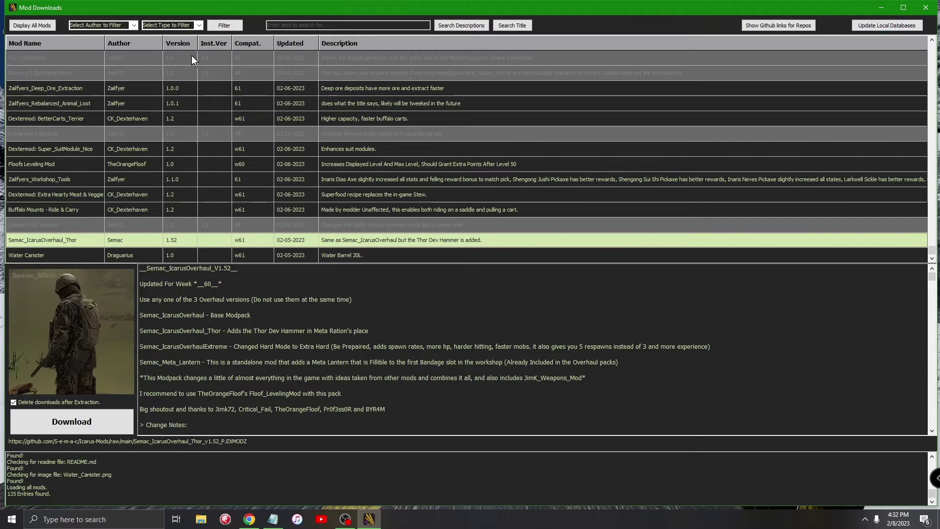
{"action": "key", "text": "Up"}
{"action": "key", "text": "Up"}
{"action": "key", "text": "Up"}
{"action": "key", "text": "Up"}
{"action": "key", "text": "Up"}
{"action": "key", "text": "Up"}
{"action": "key", "text": "Up"}
{"action": "key", "text": "Up"}
{"action": "key", "text": "Up"}
{"action": "key", "text": "Up"}
{"action": "key", "text": "Up"}
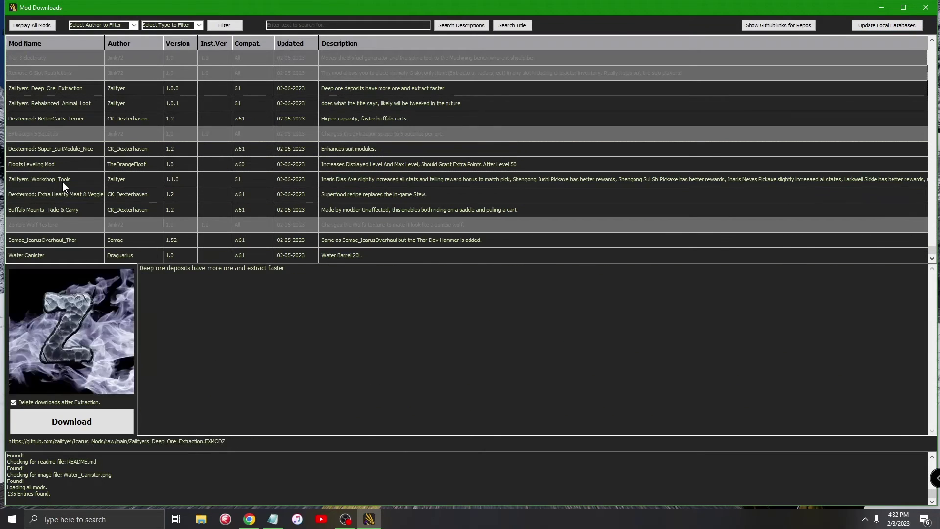
Step: Display all mods in the downloads list and filter them by author Jimk72
{"action": "left_click", "coordinate": [36, 25]}
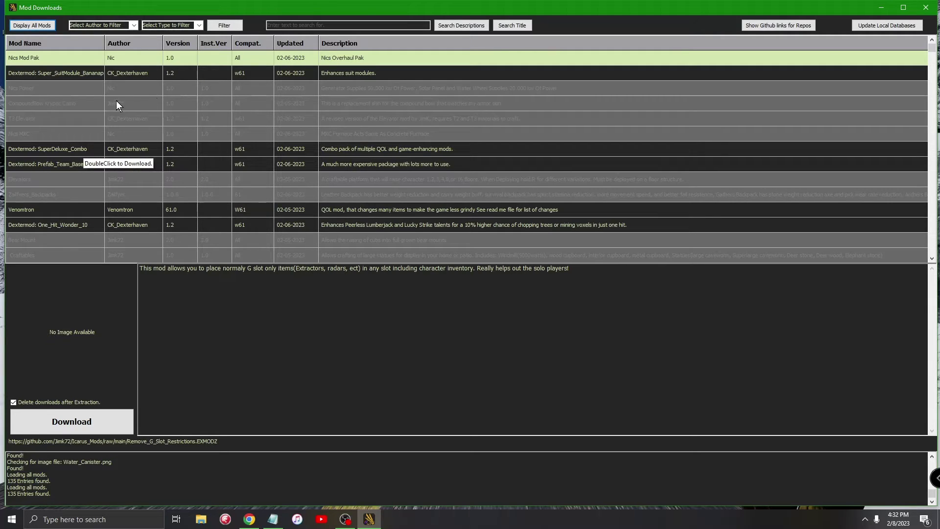
{"action": "left_click", "coordinate": [134, 28]}
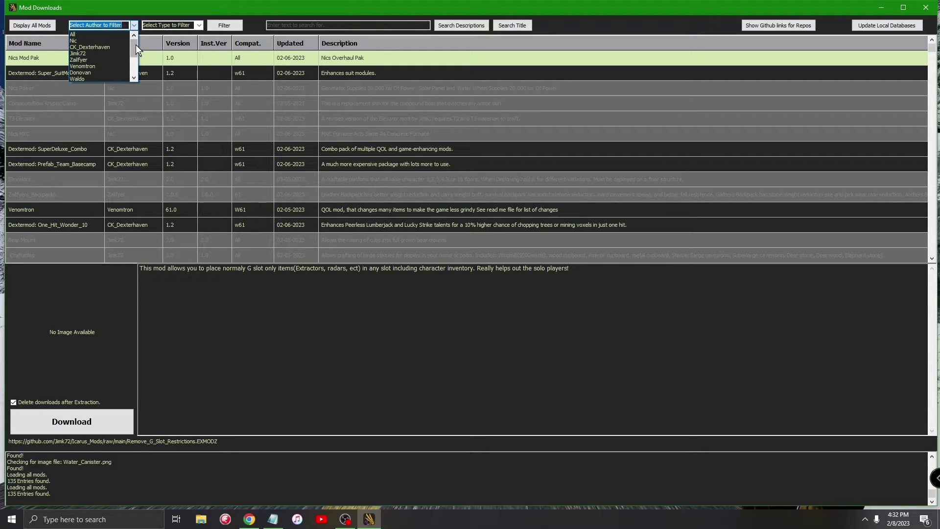
{"action": "mouse_move", "coordinate": [136, 45]}
{"action": "left_mouse_down"}
{"action": "mouse_move", "coordinate": [136, 64]}
{"action": "mouse_move", "coordinate": [134, 46]}
{"action": "left_mouse_up"}
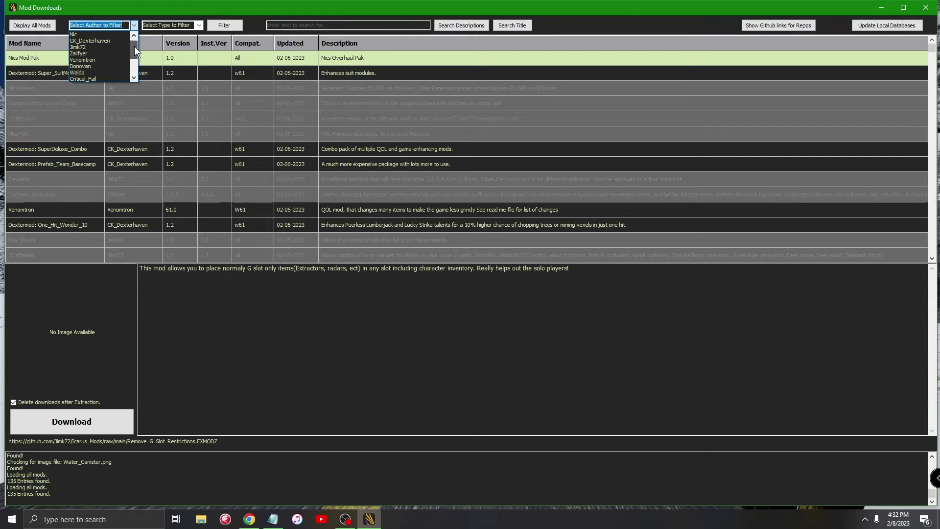
{"action": "left_click", "coordinate": [78, 48]}
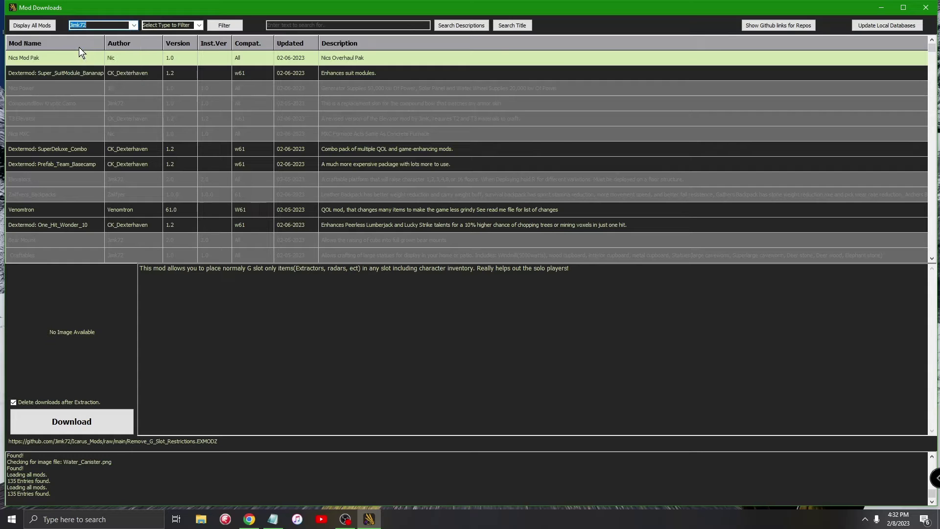
{"action": "left_click", "coordinate": [231, 25]}
Step: Browse the mods by Jimk72, examining their preview images and descriptions
{"action": "left_click", "coordinate": [129, 101]}
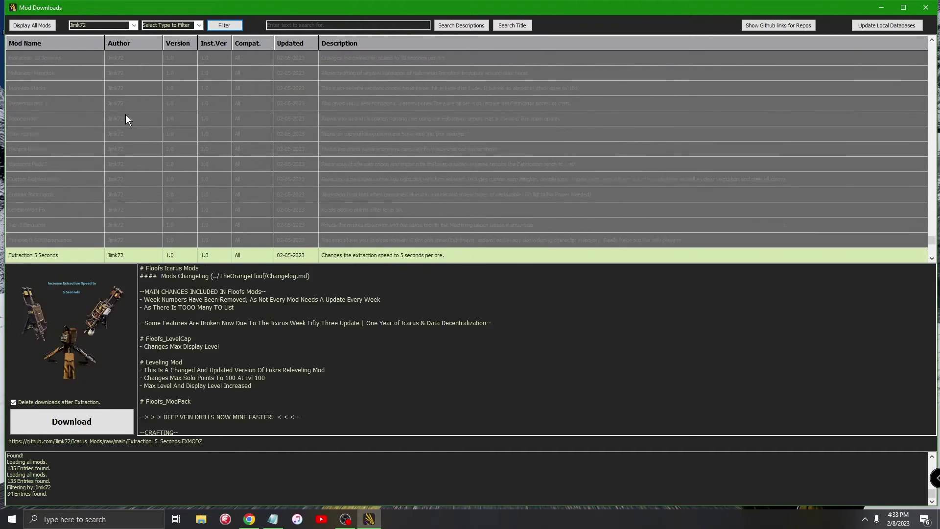
{"action": "key", "text": "Down"}
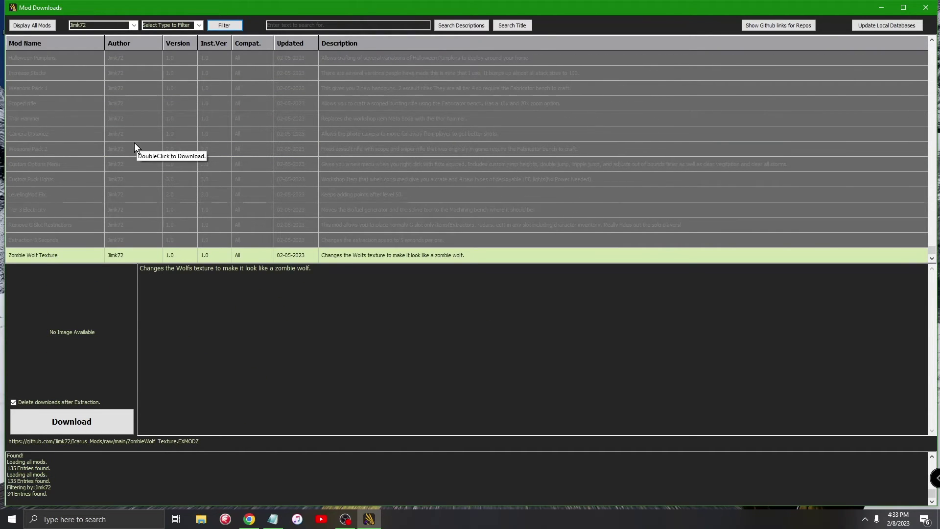
{"action": "key", "text": "Up"}
{"action": "key", "text": "Up"}
{"action": "key", "text": "Up"}
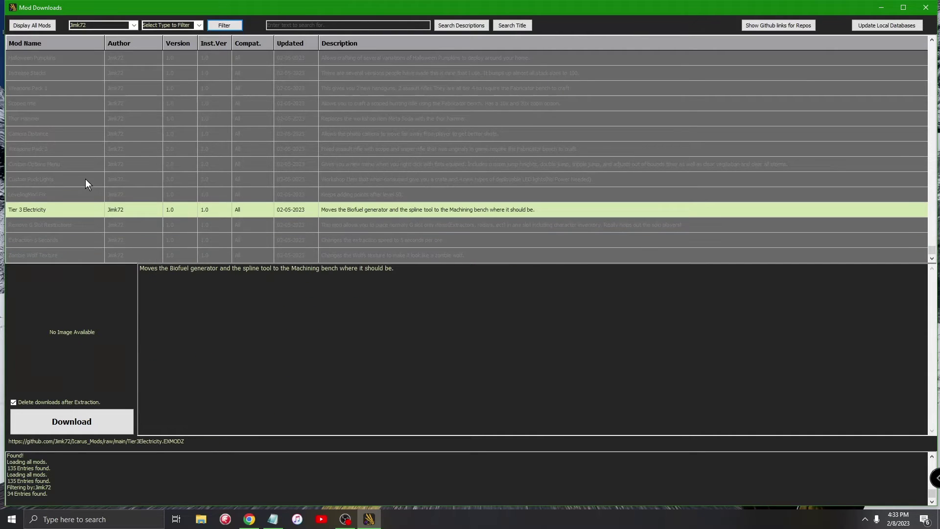
{"action": "key", "text": "Up"}
{"action": "key", "text": "Up"}
{"action": "key", "text": "Up"}
{"action": "key", "text": "Up"}
{"action": "key", "text": "Up"}
{"action": "key", "text": "Up"}
{"action": "key", "text": "Up"}
{"action": "key", "text": "Up"}
{"action": "key", "text": "Up"}
{"action": "key", "text": "Up"}
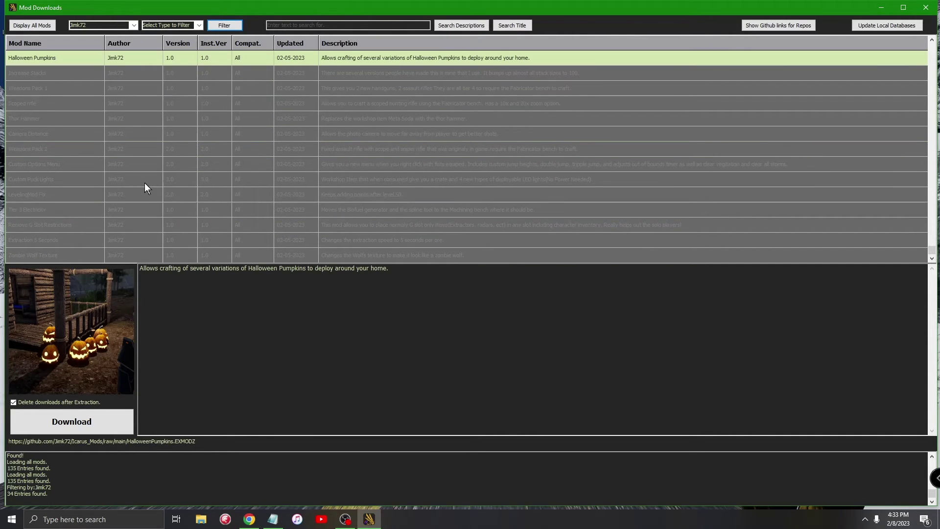
Step: Compare the available and installed versions of Custom Puck Lights and Custom Options Menu, and download Custom Puck Lights
{"action": "left_click", "coordinate": [179, 182]}
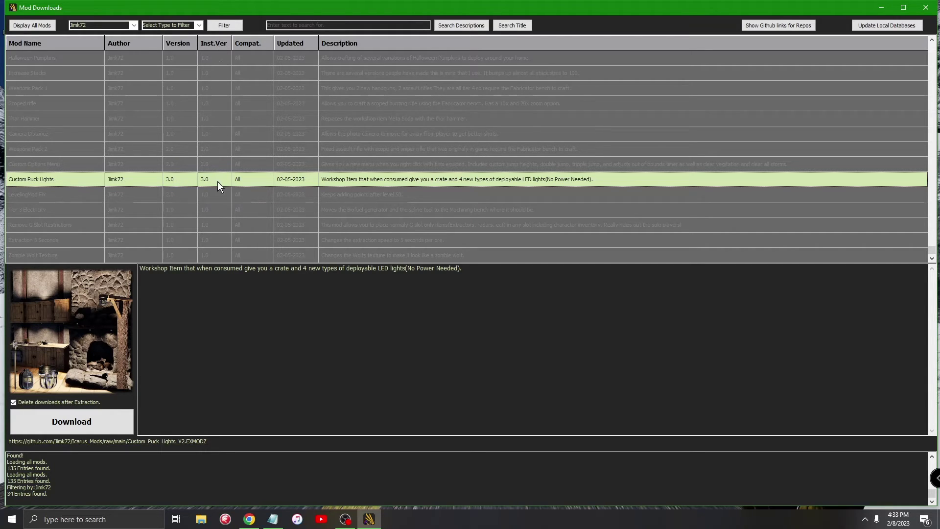
{"action": "left_click", "coordinate": [211, 164]}
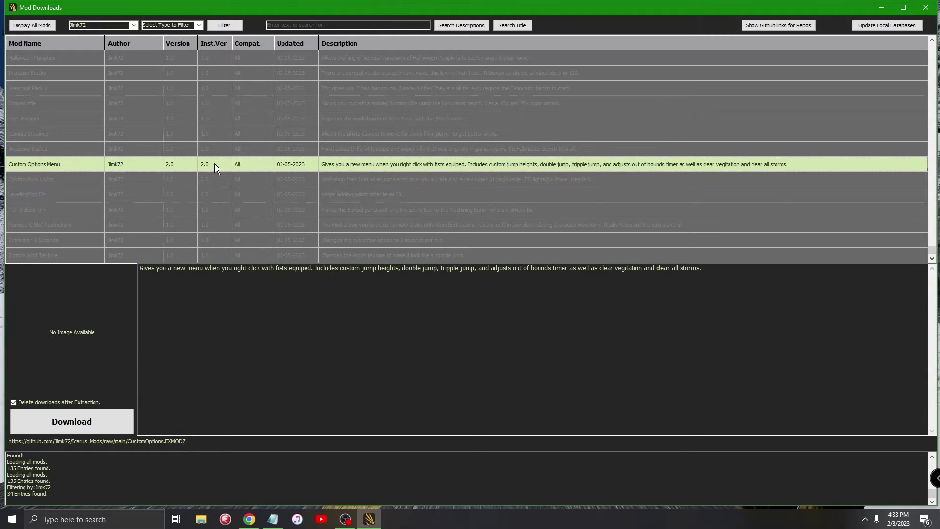
{"action": "left_click", "coordinate": [176, 179]}
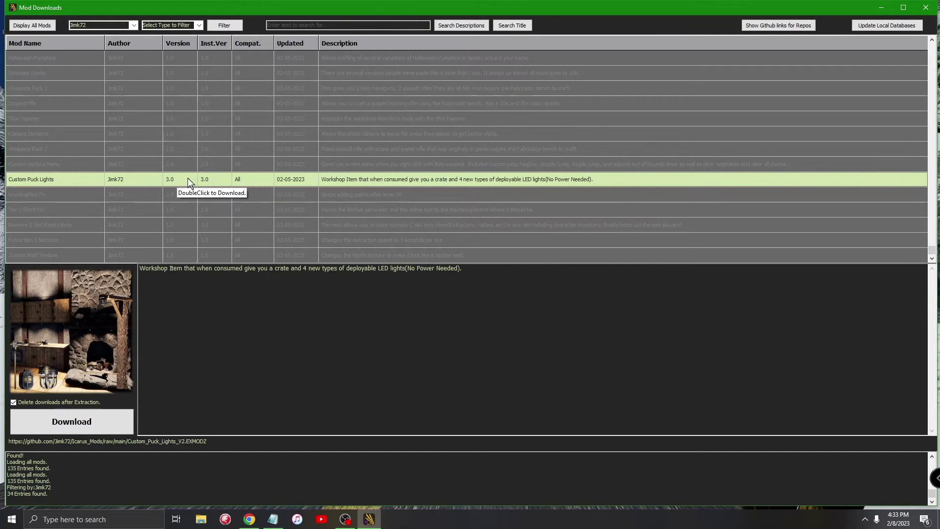
{"action": "double_click", "coordinate": [217, 180]}
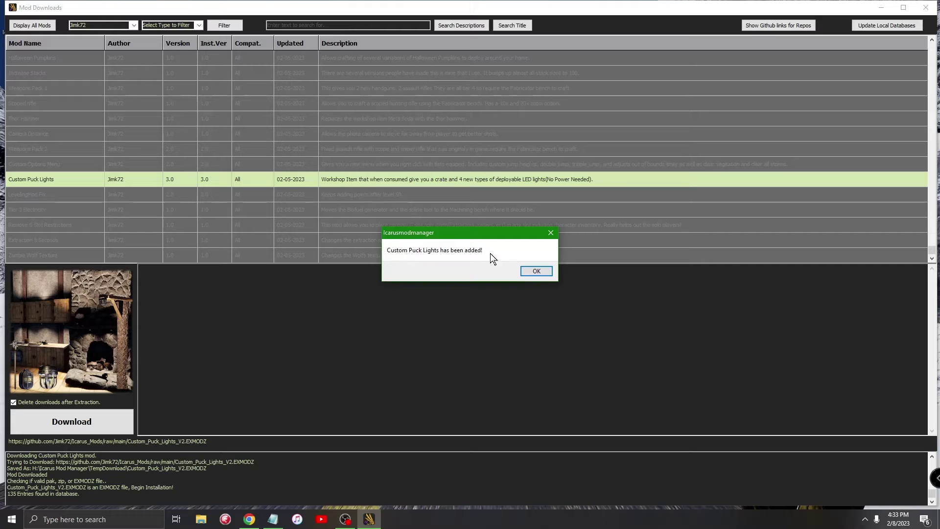
{"action": "left_click", "coordinate": [536, 271]}
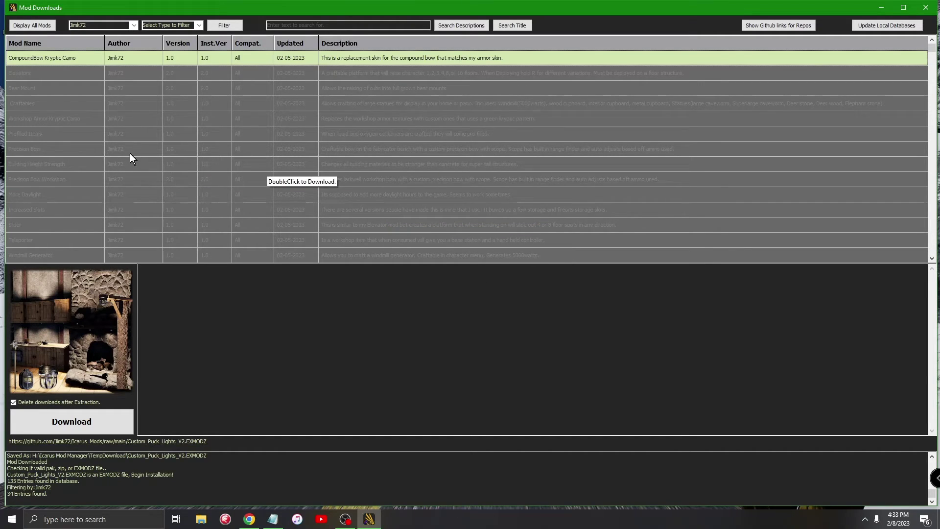
Step: Change the author filter to CK_Dexterhaven and apply it to the downloads list
{"action": "left_click", "coordinate": [134, 25]}
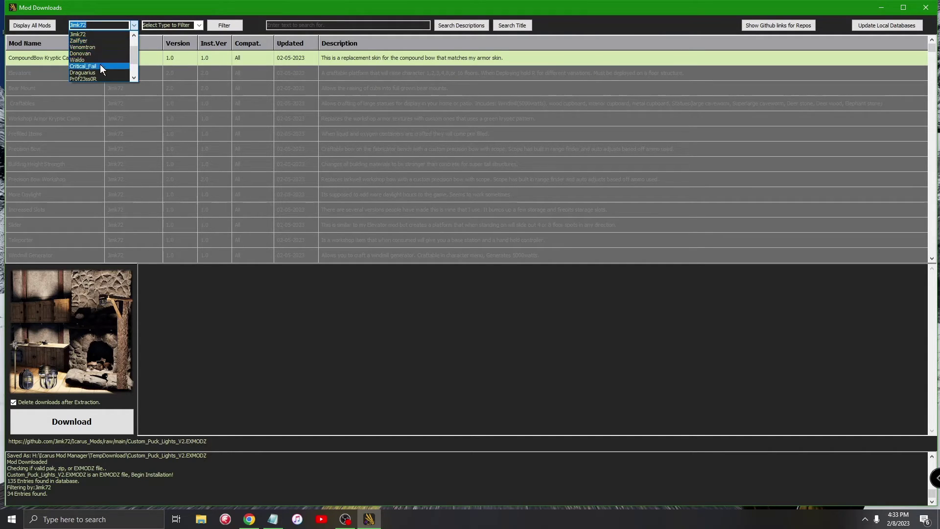
{"action": "scroll", "coordinate": [101, 66], "scroll_direction": "down", "scroll_amount": 1}
{"action": "scroll", "coordinate": [98, 66], "scroll_direction": "up", "scroll_amount": 2}
{"action": "left_click", "coordinate": [92, 47]}
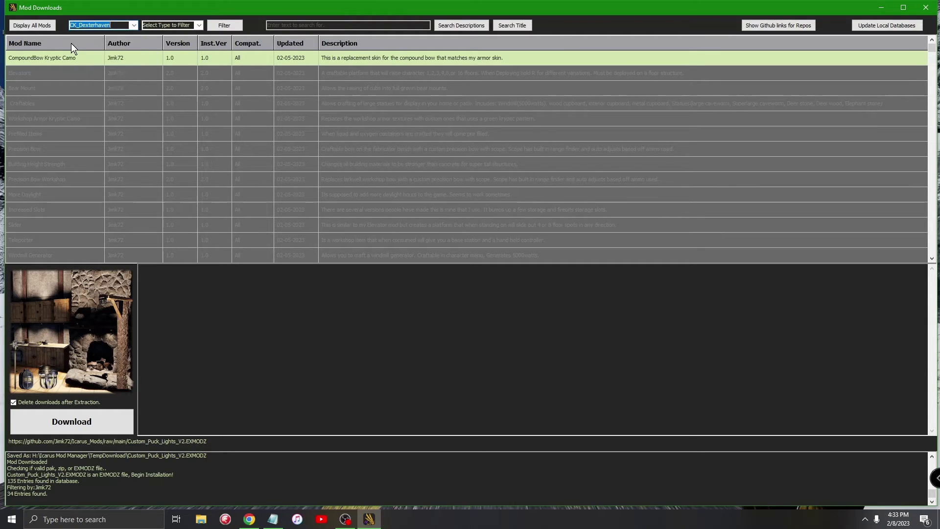
{"action": "left_click", "coordinate": [233, 26]}
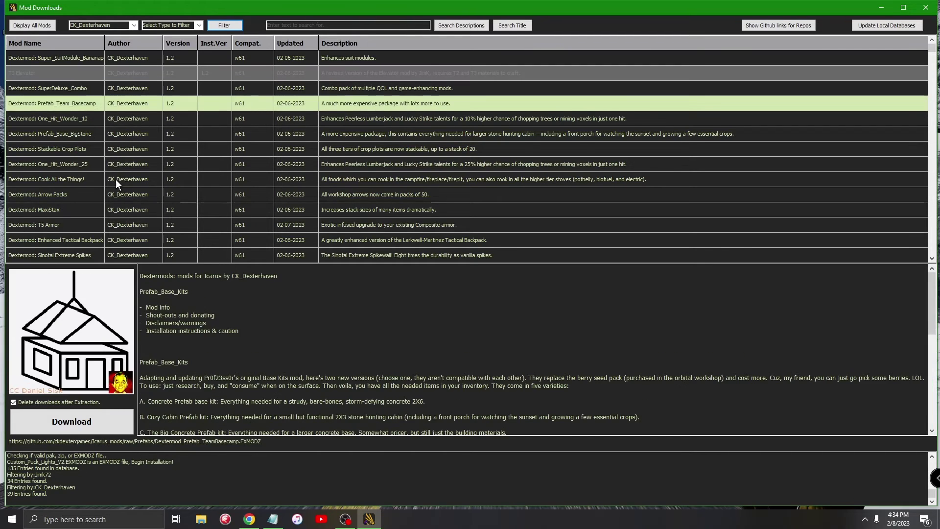
Step: Download and install the Dextermod: MaxiStax mod from the filtered list
{"action": "left_click", "coordinate": [117, 188]}
{"action": "key", "text": "Down"}
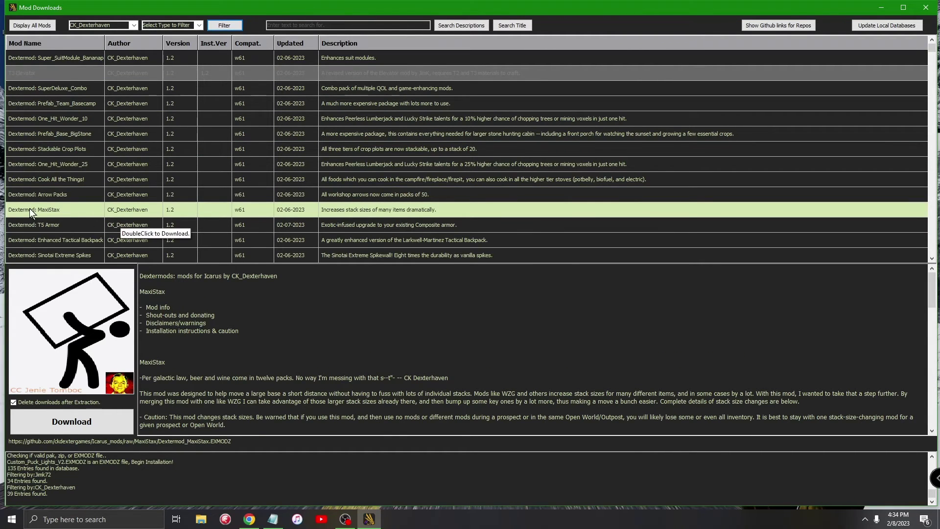
{"action": "double_click", "coordinate": [189, 208]}
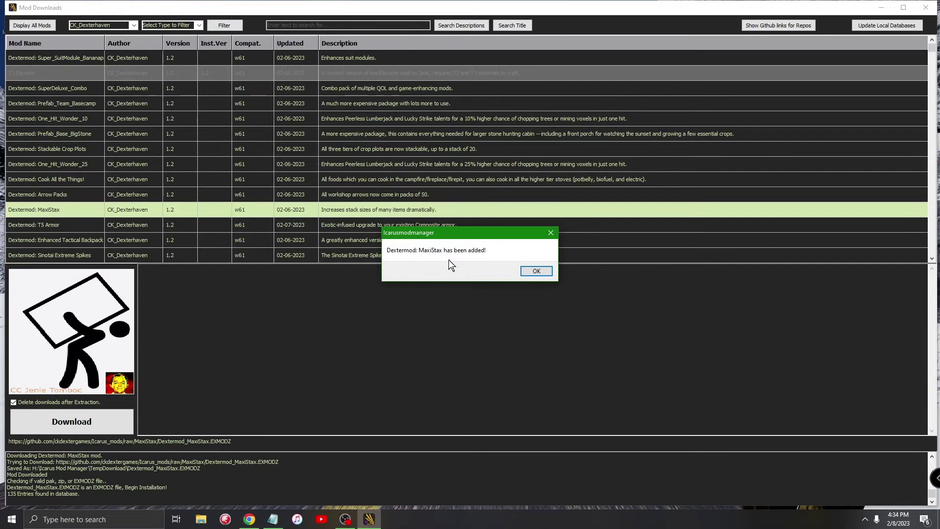
{"action": "left_click", "coordinate": [541, 271]}
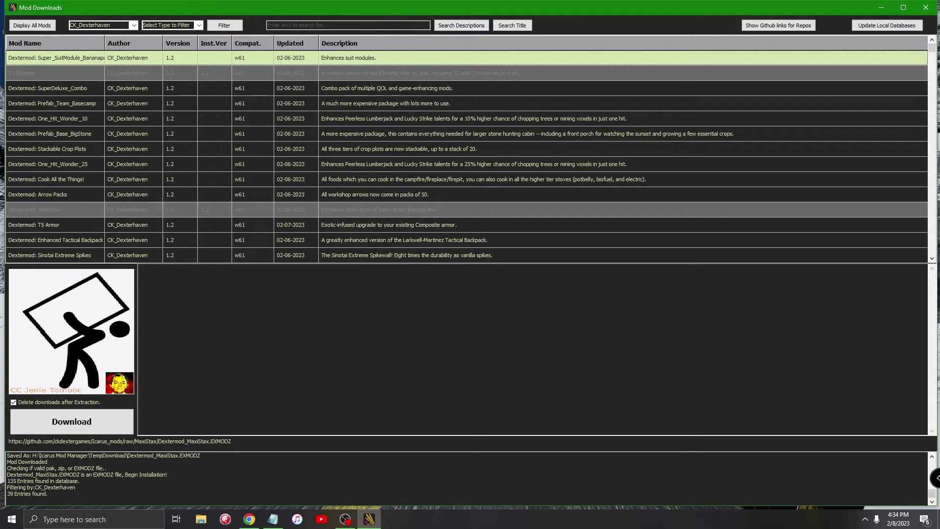
Step: Display all mods again and search both the mod descriptions and titles for "food", ending on the description search
{"action": "left_click", "coordinate": [40, 27]}
{"action": "left_click", "coordinate": [348, 23]}
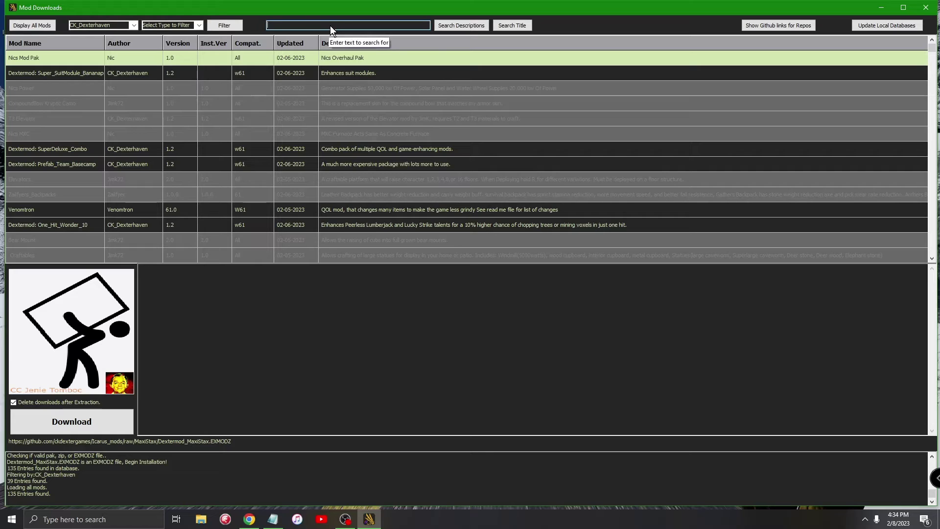
{"action": "type", "text": "food"}
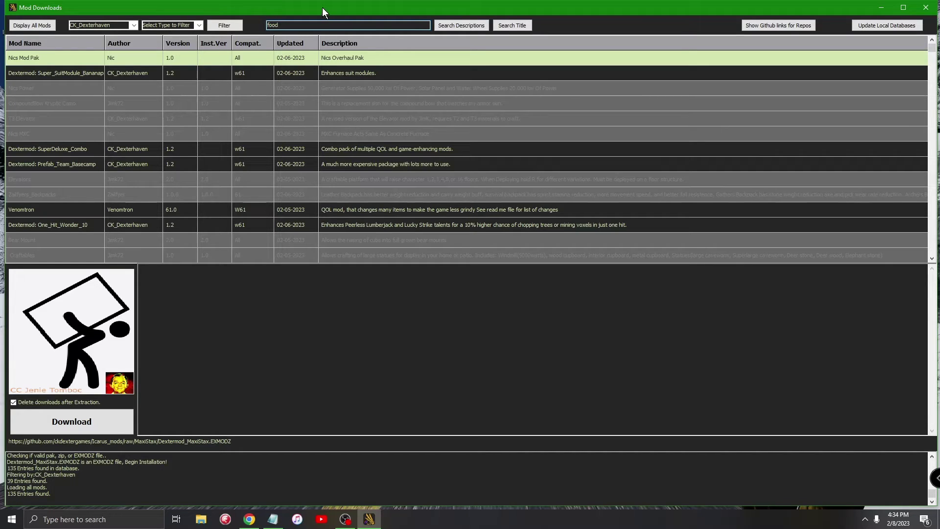
{"action": "left_click", "coordinate": [475, 25]}
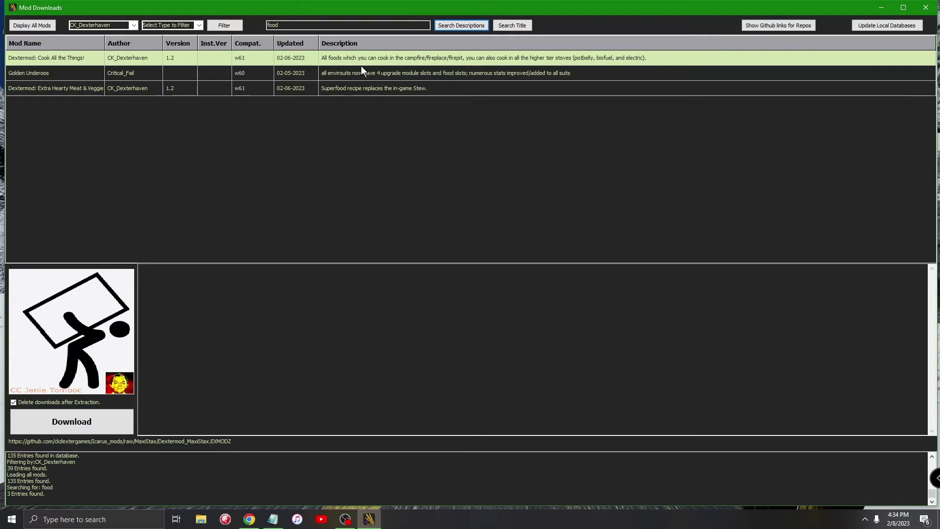
{"action": "left_click", "coordinate": [519, 28]}
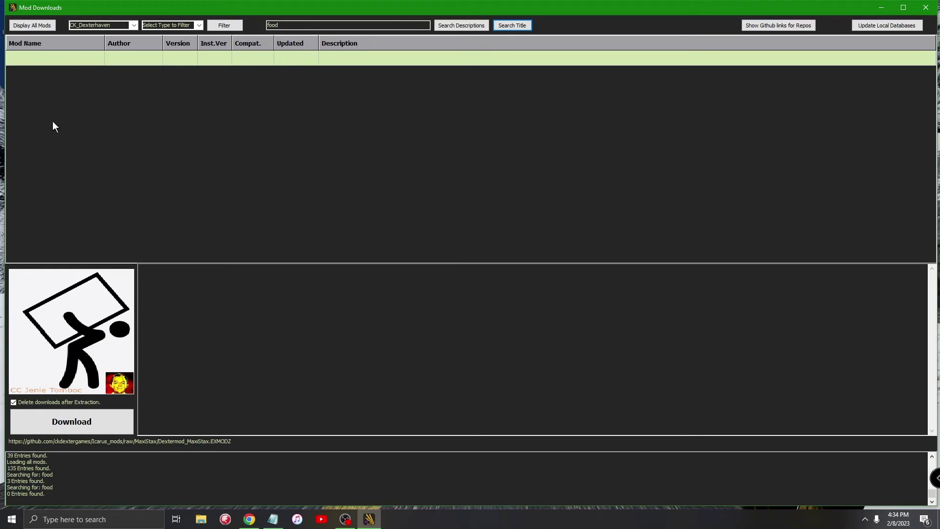
{"action": "left_click", "coordinate": [448, 25]}
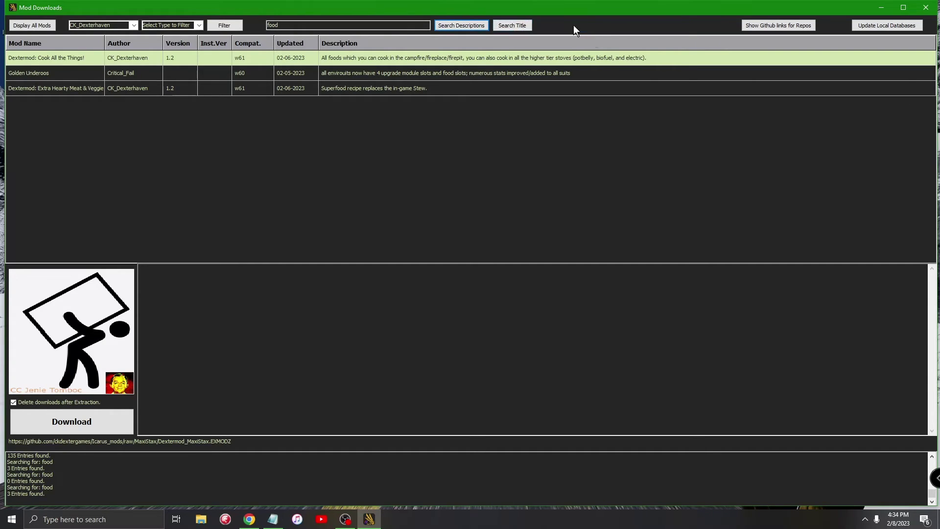
Step: Show the Github links for the mod creators' repositories and look through the listed links
{"action": "left_click", "coordinate": [775, 26]}
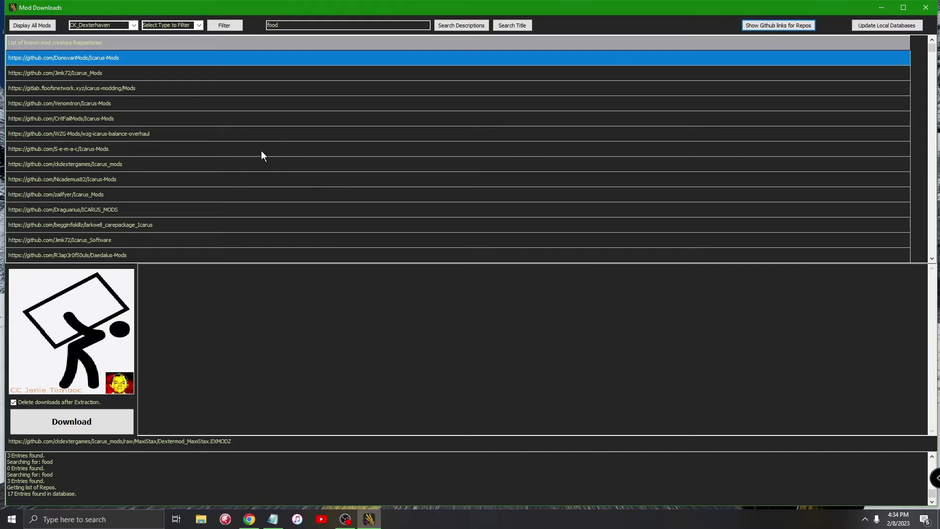
{"action": "key", "text": "Down"}
{"action": "key", "text": "Down"}
{"action": "key", "text": "Down"}
{"action": "key", "text": "Down"}
{"action": "key", "text": "Down"}
{"action": "key", "text": "Down"}
{"action": "key", "text": "Down"}
{"action": "key", "text": "Down"}
{"action": "key", "text": "Down"}
{"action": "key", "text": "Down"}
{"action": "key", "text": "Down"}
{"action": "key", "text": "Down"}
{"action": "key", "text": "Down"}
{"action": "key", "text": "Down"}
{"action": "key", "text": "Down"}
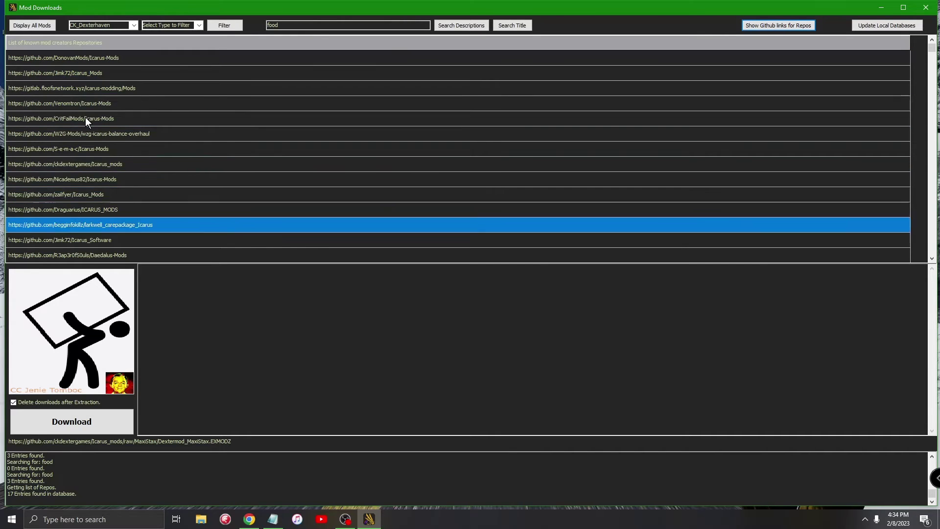
Step: Browse back and forth through the mod creators' repository list, ending on the DonovanMods/Icarus-Mods link
{"action": "key", "text": "Up"}
{"action": "key", "text": "Up"}
{"action": "key", "text": "Up"}
{"action": "key", "text": "Up"}
{"action": "key", "text": "Up"}
{"action": "key", "text": "Up"}
{"action": "key", "text": "Up"}
{"action": "key", "text": "Up"}
{"action": "key", "text": "Up"}
{"action": "key", "text": "Up"}
{"action": "key", "text": "Up"}
{"action": "key", "text": "Up"}
{"action": "key", "text": "Up"}
{"action": "key", "text": "Up"}
{"action": "key", "text": "Up"}
{"action": "key", "text": "Up"}
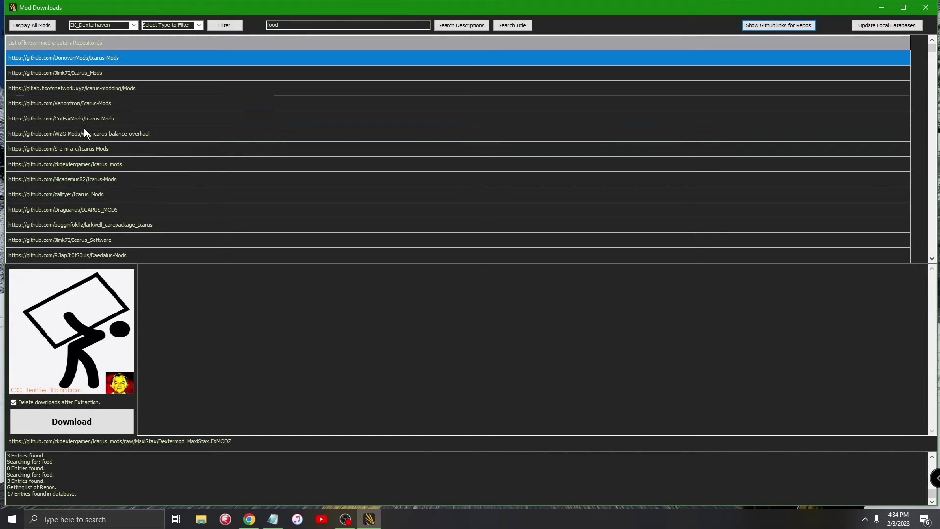
{"action": "key", "text": "Down"}
{"action": "key", "text": "Down"}
{"action": "key", "text": "Down"}
{"action": "key", "text": "Down"}
{"action": "key", "text": "Down"}
{"action": "key", "text": "Down"}
{"action": "key", "text": "Down"}
{"action": "key", "text": "Down"}
{"action": "key", "text": "Down"}
{"action": "key", "text": "Down"}
{"action": "key", "text": "Down"}
{"action": "key", "text": "Down"}
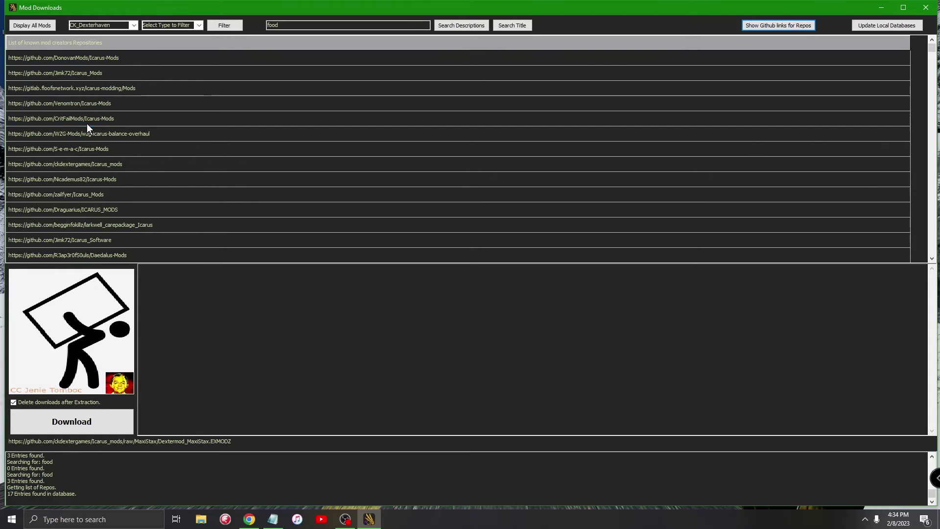
{"action": "left_click", "coordinate": [88, 133]}
{"action": "key", "text": "Up"}
{"action": "key", "text": "Up"}
{"action": "key", "text": "Up"}
{"action": "key", "text": "Up"}
{"action": "key", "text": "Up"}
{"action": "key", "text": "Up"}
{"action": "key", "text": "Up"}
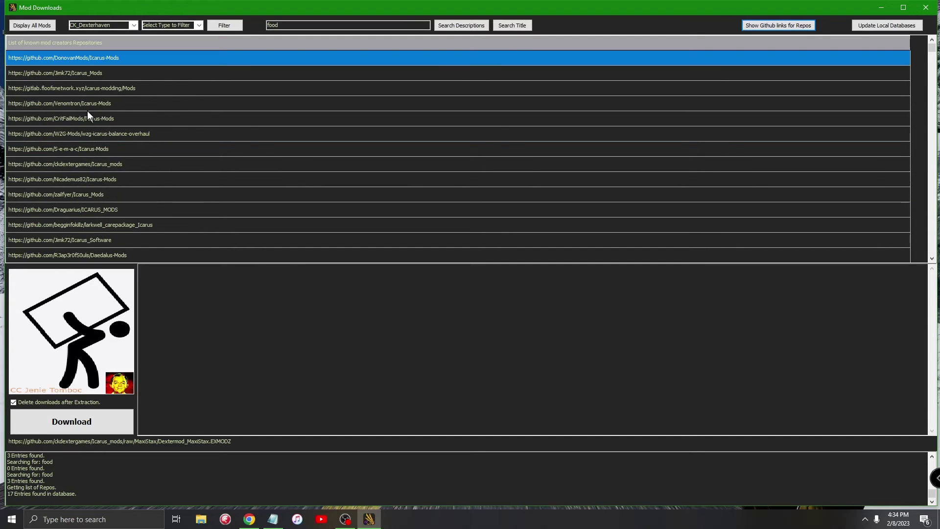
Step: Open the Jimk72/Icarus_Mods repository in the web browser, look through its files, and uncover the repository list behind it
{"action": "left_click", "coordinate": [67, 73]}
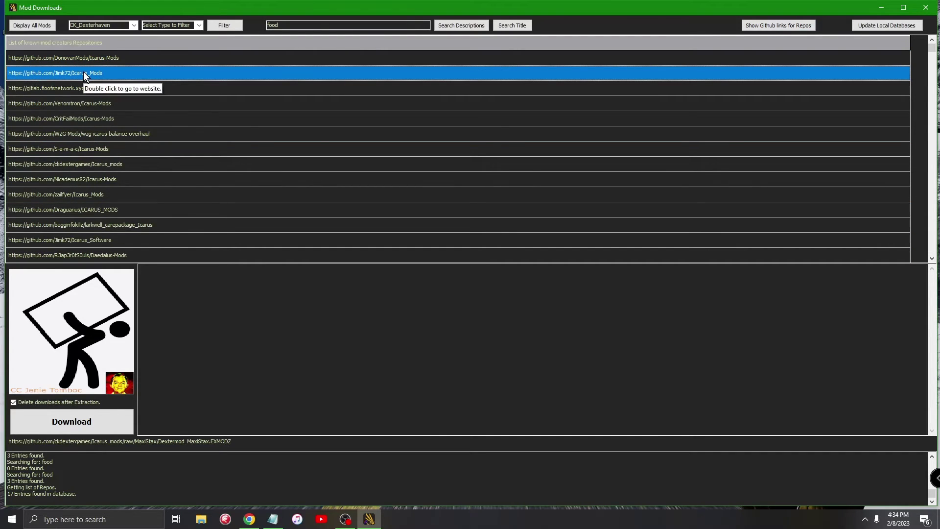
{"action": "double_click", "coordinate": [83, 72]}
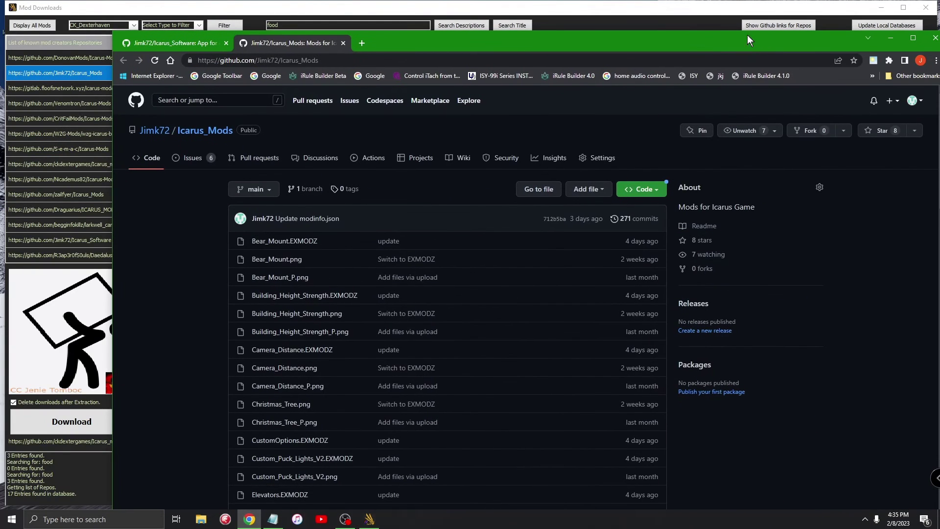
{"action": "scroll", "coordinate": [338, 260], "scroll_direction": "down", "scroll_amount": 20}
{"action": "scroll", "coordinate": [333, 265], "scroll_direction": "up", "scroll_amount": 18}
{"action": "scroll", "coordinate": [333, 265], "scroll_direction": "up", "scroll_amount": 8}
{"action": "left_click_drag", "start_coordinate": [525, 44], "coordinate": [538, 178]}
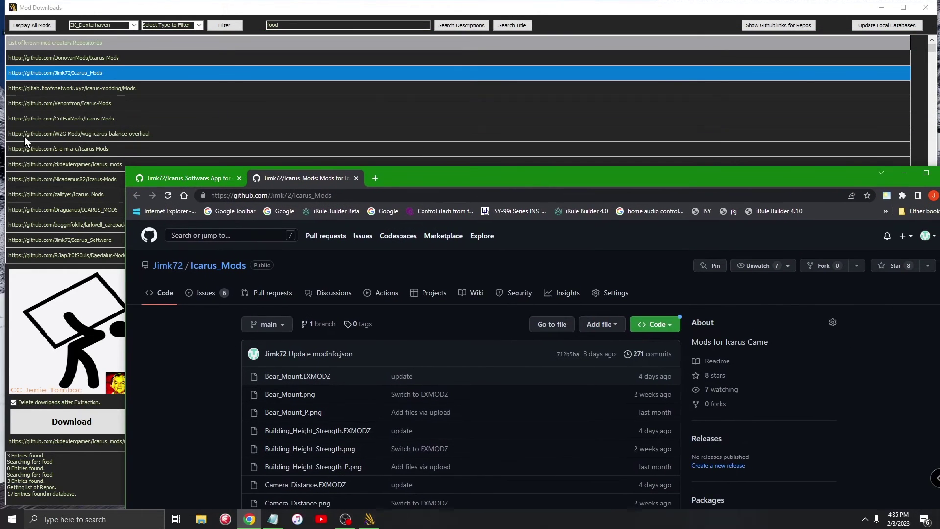
Step: Open the CritFailMods/Icarus-Mods repository in the web browser, view its page, and return to the mod downloads window
{"action": "double_click", "coordinate": [63, 118]}
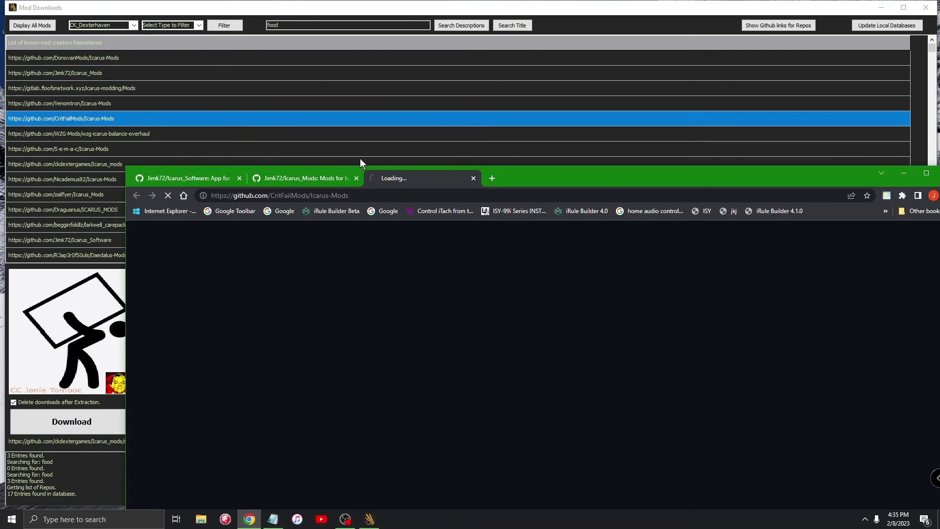
{"action": "left_click_drag", "start_coordinate": [514, 181], "coordinate": [488, 19]}
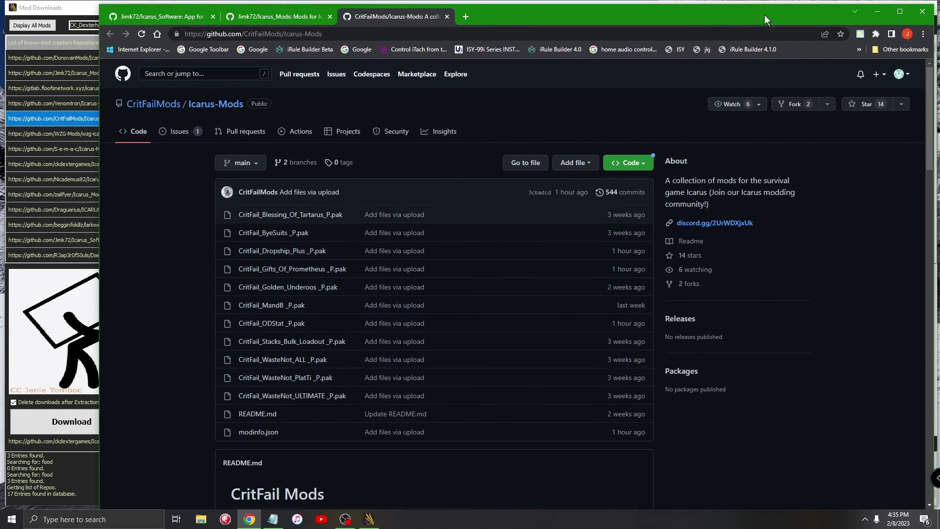
{"action": "left_click", "coordinate": [877, 10]}
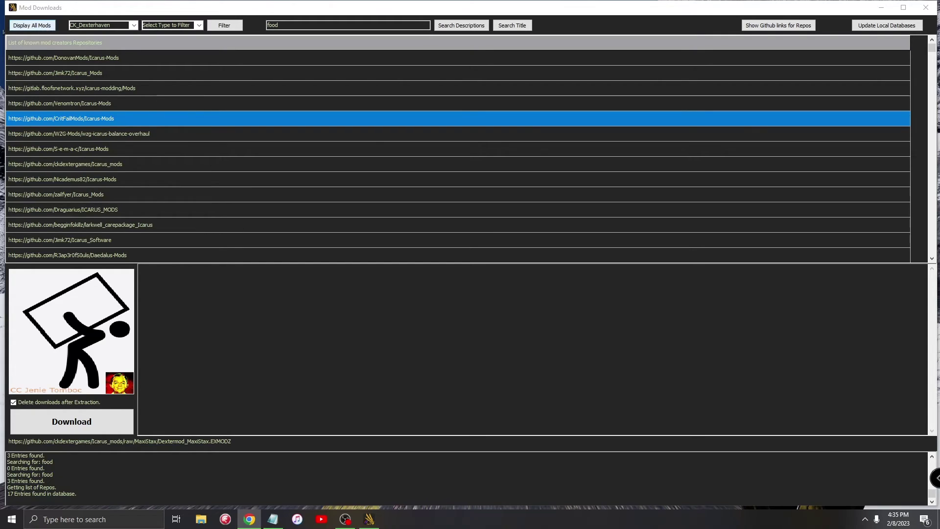
Step: Display all mods again and view the details of Extraction 5 Seconds and LevelingMod Fix
{"action": "left_click", "coordinate": [31, 23]}
{"action": "left_click", "coordinate": [31, 22]}
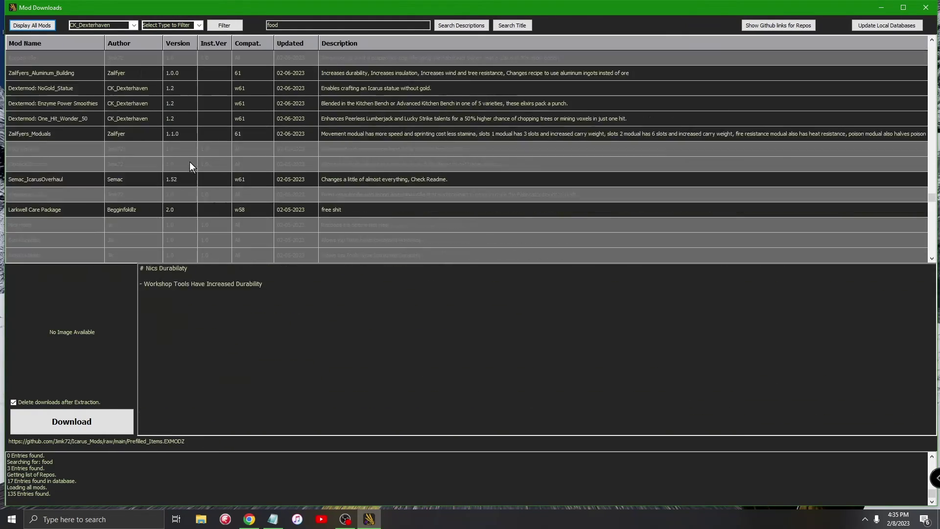
{"action": "scroll", "coordinate": [193, 161], "scroll_direction": "down", "scroll_amount": 15}
{"action": "key", "text": "Up"}
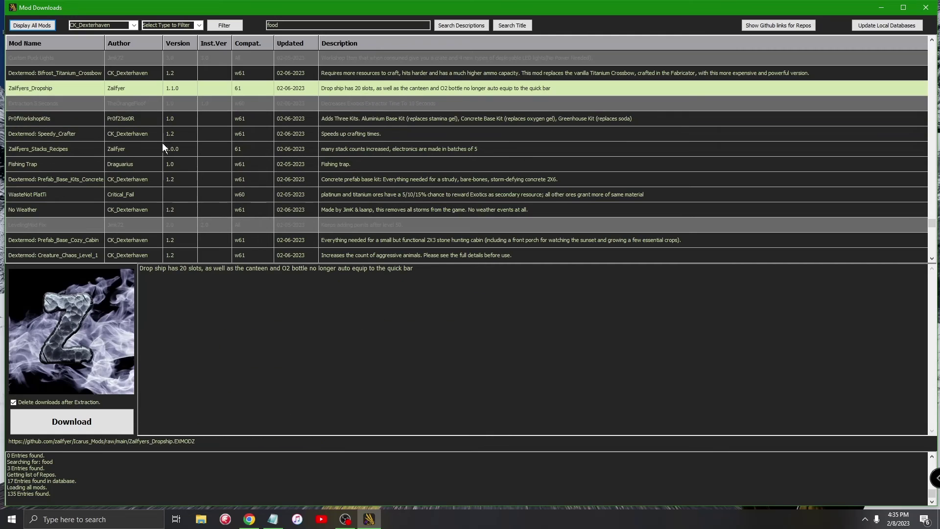
{"action": "left_click", "coordinate": [178, 54]}
{"action": "left_click", "coordinate": [192, 103]}
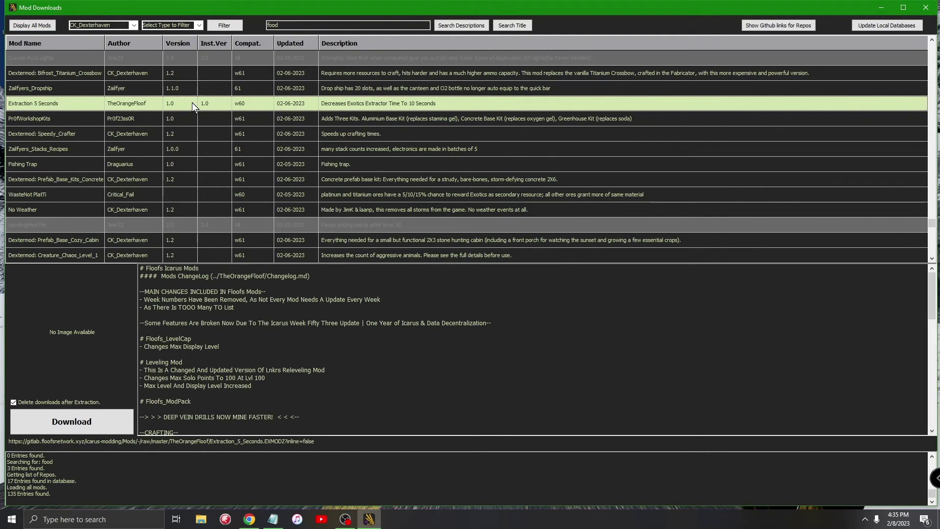
{"action": "left_click", "coordinate": [182, 224]}
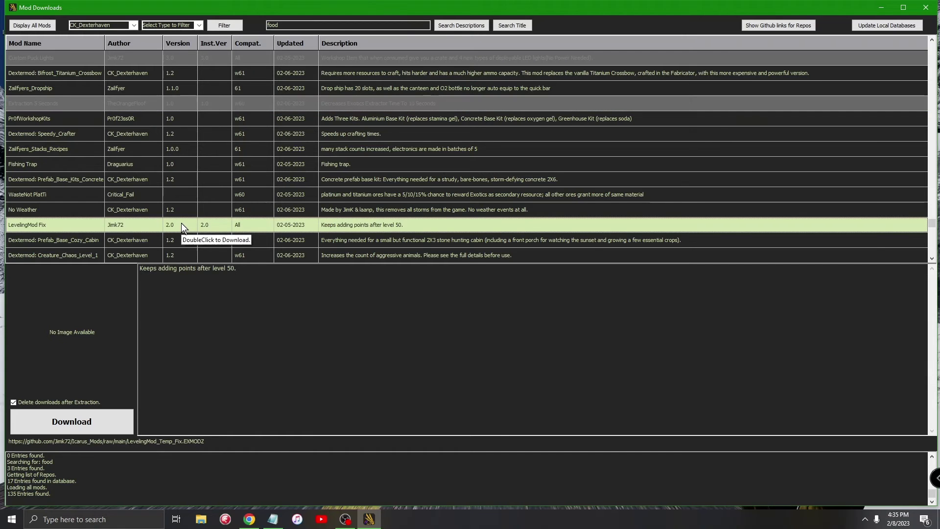
Step: Download and install the Zailfyers_Workshop_Tools mod from further down the list, and close the downloads window
{"action": "key", "text": "Down"}
{"action": "key", "text": "Down"}
{"action": "key", "text": "Down"}
{"action": "key", "text": "Down"}
{"action": "key", "text": "Down"}
{"action": "key", "text": "Down"}
{"action": "key", "text": "Down"}
{"action": "key", "text": "Down"}
{"action": "key", "text": "Down"}
{"action": "key", "text": "Down"}
{"action": "key", "text": "Down"}
{"action": "key", "text": "Down"}
{"action": "key", "text": "Down"}
{"action": "key", "text": "Down"}
{"action": "key", "text": "Down"}
{"action": "key", "text": "Down"}
{"action": "key", "text": "Down"}
{"action": "key", "text": "Down"}
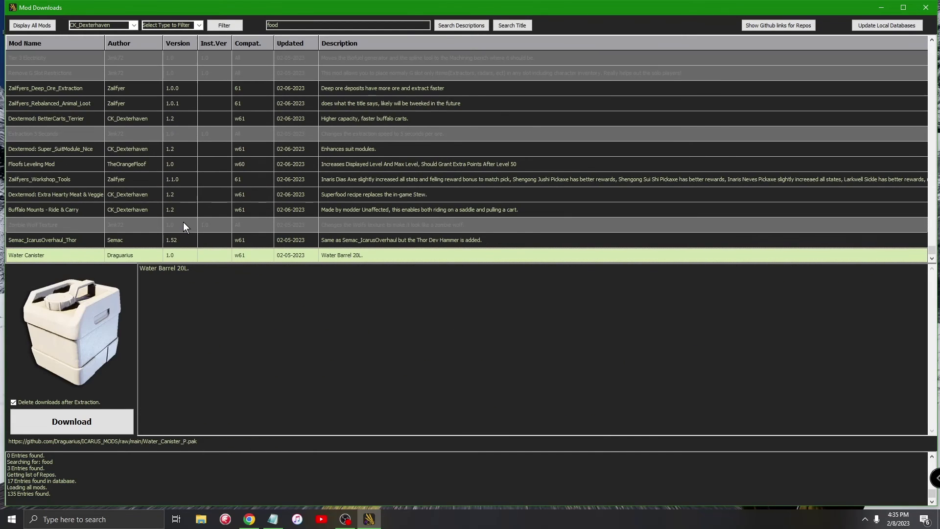
{"action": "double_click", "coordinate": [145, 179]}
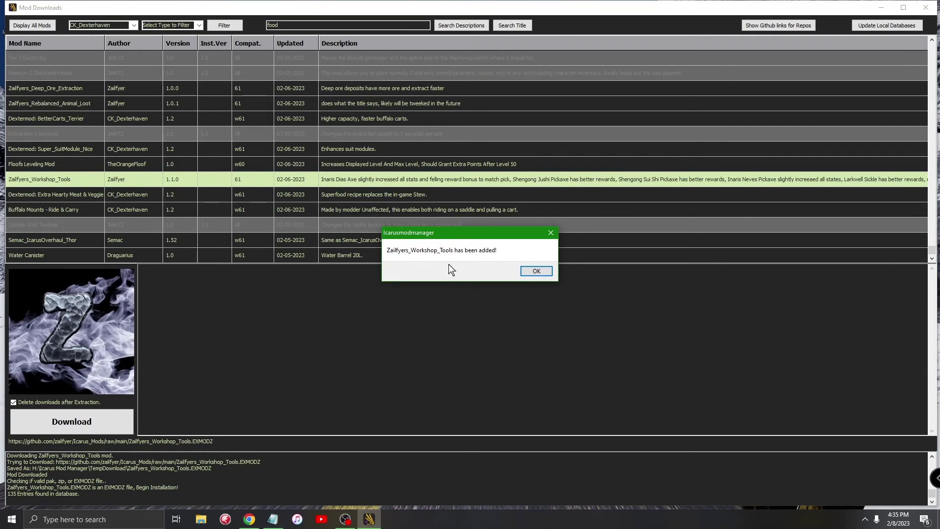
{"action": "left_click", "coordinate": [537, 272]}
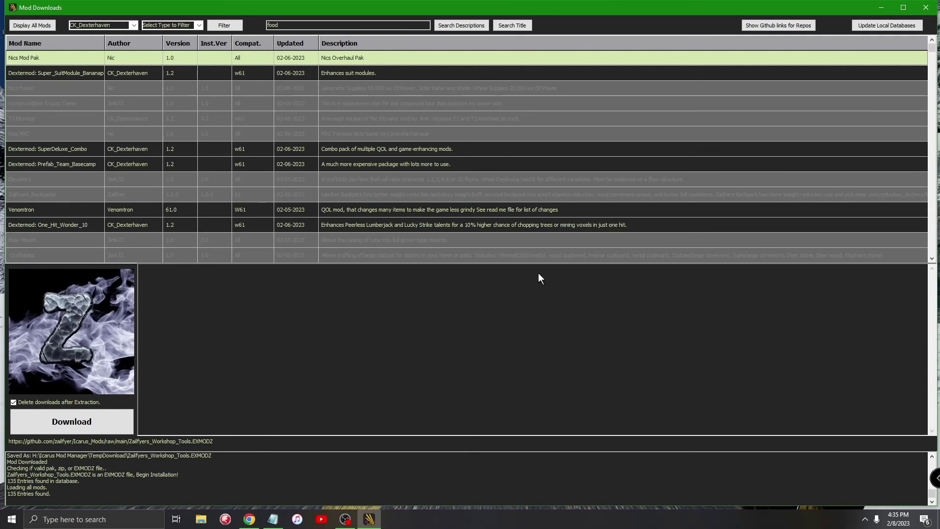
{"action": "left_click", "coordinate": [925, 9]}
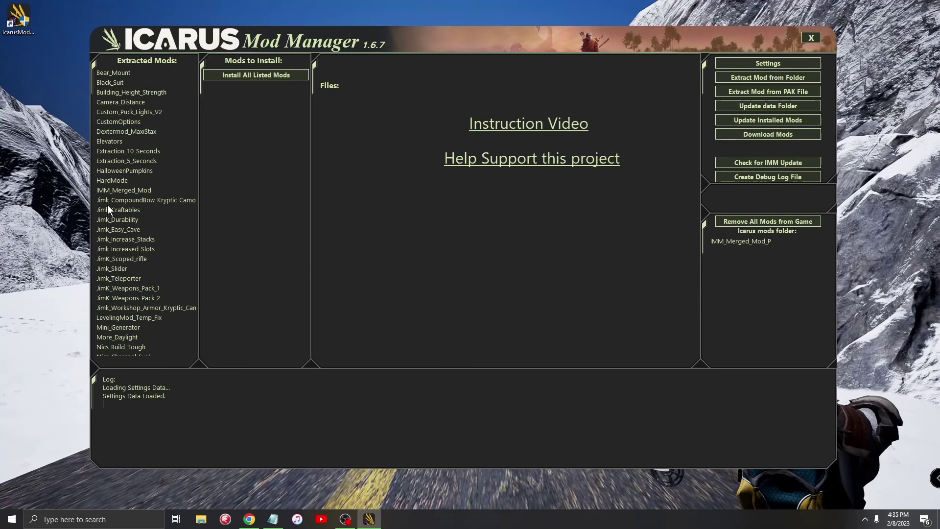
Step: Look through the extracted mods list for the newly downloaded mods
{"action": "scroll", "coordinate": [136, 240], "scroll_direction": "down", "scroll_amount": 3}
{"action": "scroll", "coordinate": [139, 225], "scroll_direction": "up", "scroll_amount": 3}
{"action": "scroll", "coordinate": [144, 190], "scroll_direction": "down", "scroll_amount": 7}
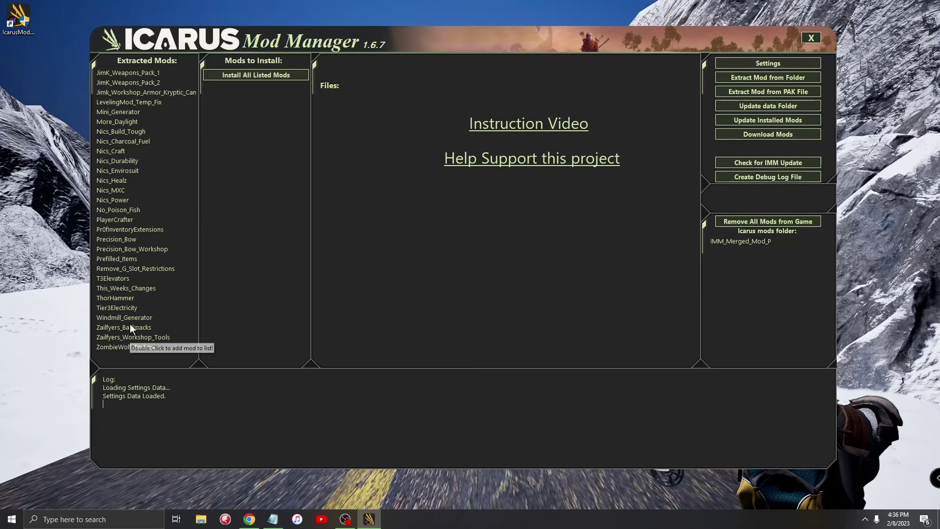
{"action": "scroll", "coordinate": [140, 186], "scroll_direction": "up", "scroll_amount": 2}
{"action": "scroll", "coordinate": [137, 162], "scroll_direction": "up", "scroll_amount": 2}
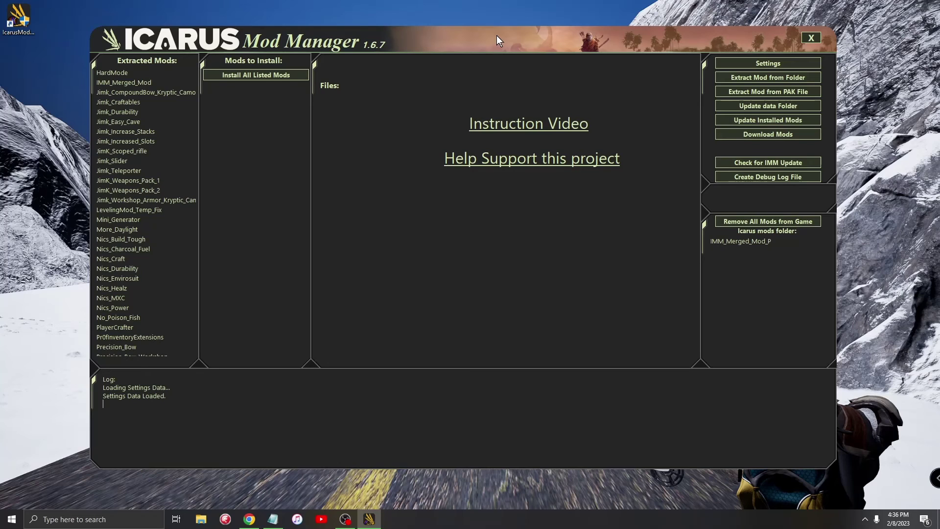
{"action": "mouse_move", "coordinate": [497, 36]}
{"action": "left_mouse_down"}
{"action": "mouse_move", "coordinate": [507, 48]}
{"action": "mouse_move", "coordinate": [482, 34]}
{"action": "mouse_move", "coordinate": [494, 40]}
{"action": "left_mouse_up"}
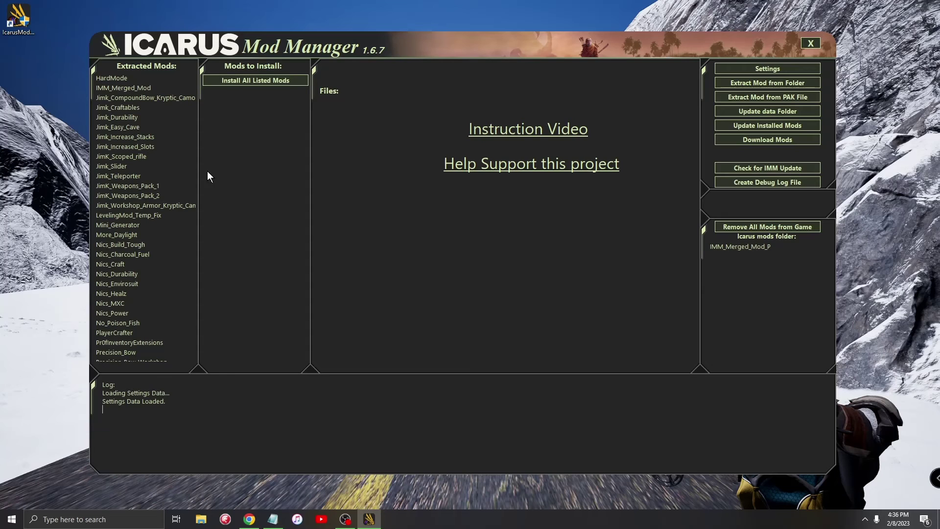
Step: Add JimK_Scoped_rifle twice, plus Jimk_Slider and Jimk_Teleporter, to the list of mods to install
{"action": "double_click", "coordinate": [132, 156]}
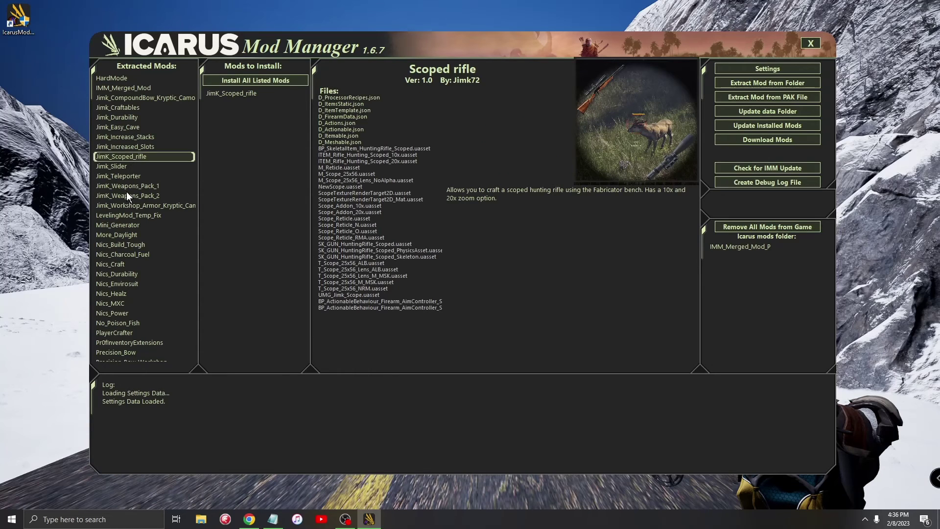
{"action": "double_click", "coordinate": [128, 161]}
{"action": "double_click", "coordinate": [116, 166]}
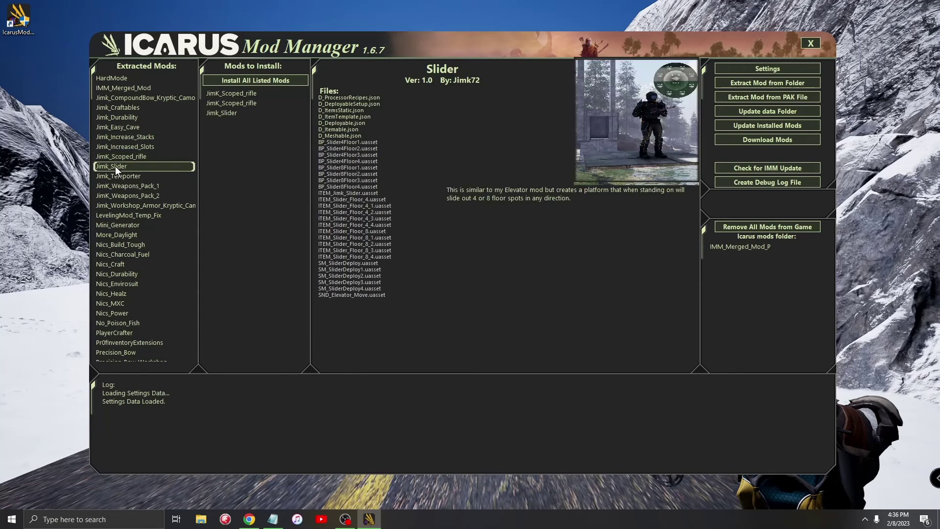
{"action": "left_click", "coordinate": [118, 179]}
{"action": "double_click", "coordinate": [118, 179]}
Step: Open the game's mods folder from the install list, view its contents, and close the folder window
{"action": "right_click", "coordinate": [269, 128]}
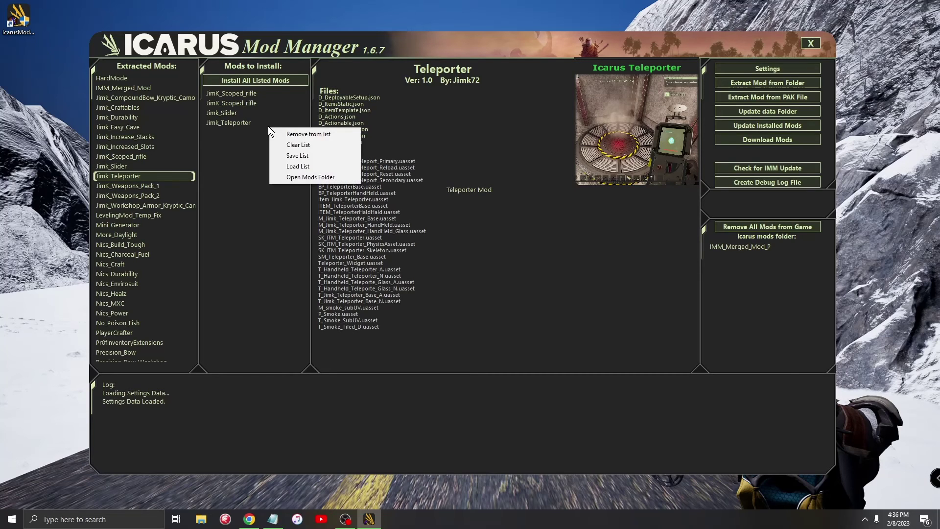
{"action": "left_click", "coordinate": [304, 177]}
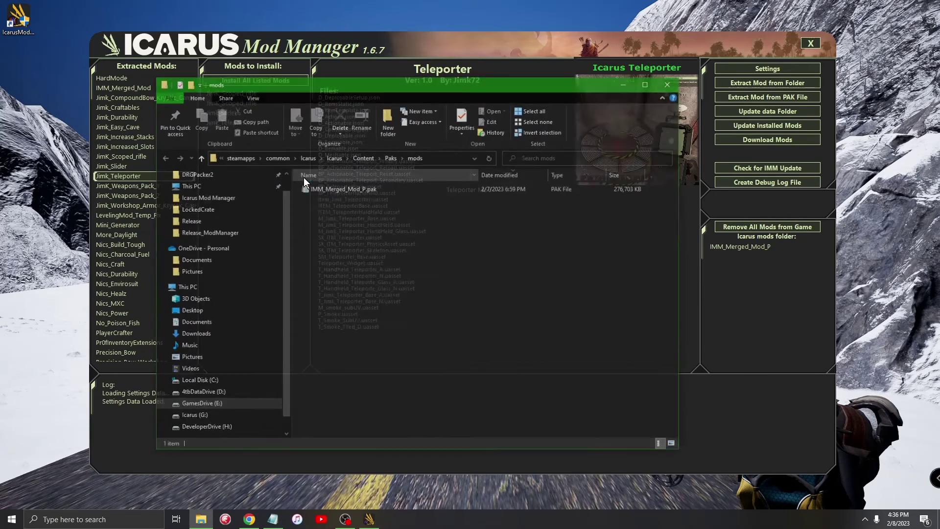
{"action": "left_click_drag", "start_coordinate": [246, 82], "coordinate": [263, 257]}
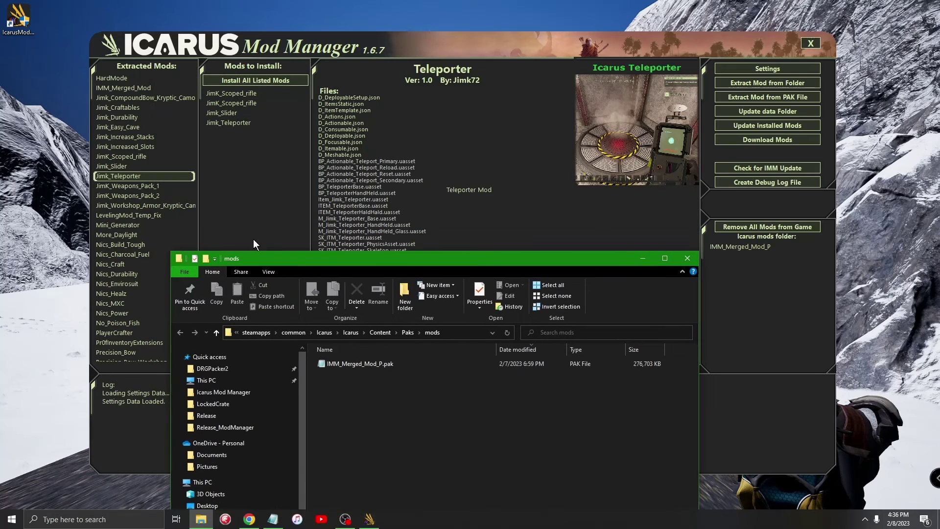
{"action": "left_click_drag", "start_coordinate": [356, 262], "coordinate": [277, 173]}
{"action": "left_click", "coordinate": [606, 166]}
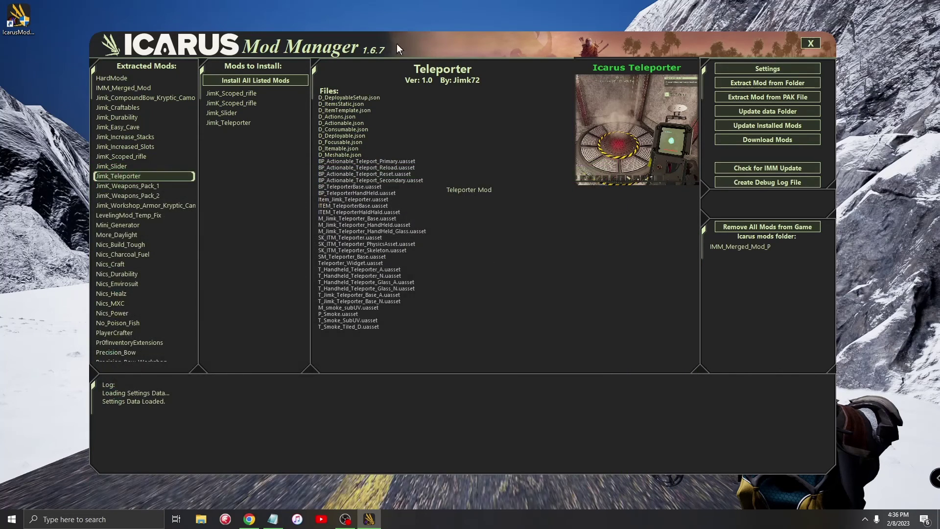
Step: Enable the Mod Developers Section in the settings, save the changes, and close the settings
{"action": "left_click_drag", "start_coordinate": [410, 49], "coordinate": [384, 57]}
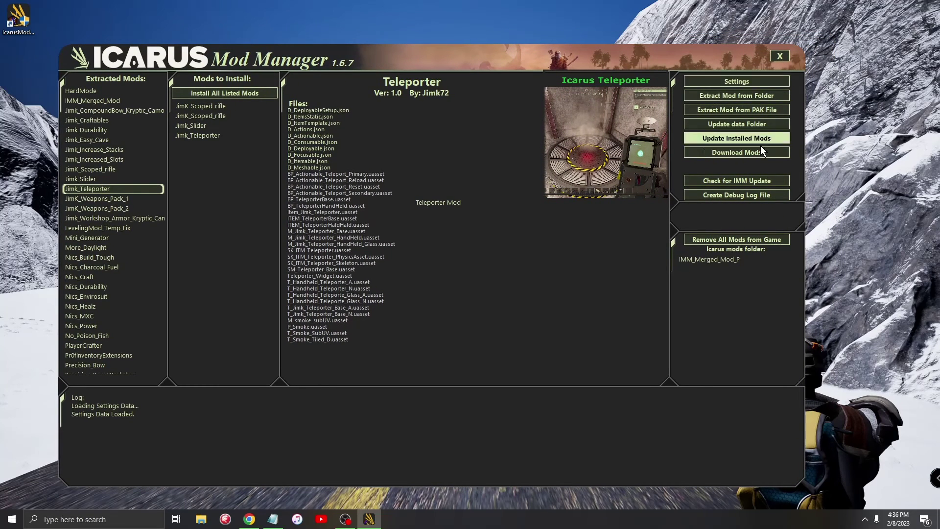
{"action": "left_click", "coordinate": [734, 82]}
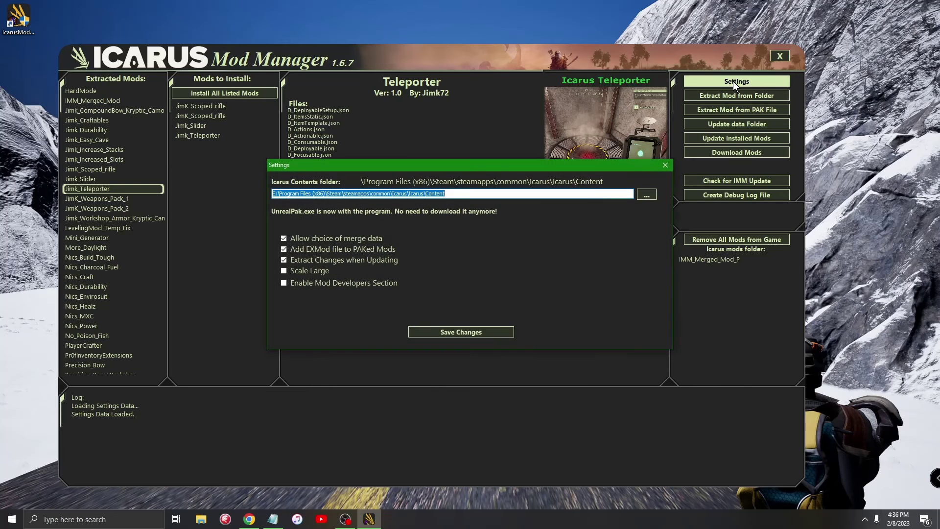
{"action": "left_click", "coordinate": [283, 282]}
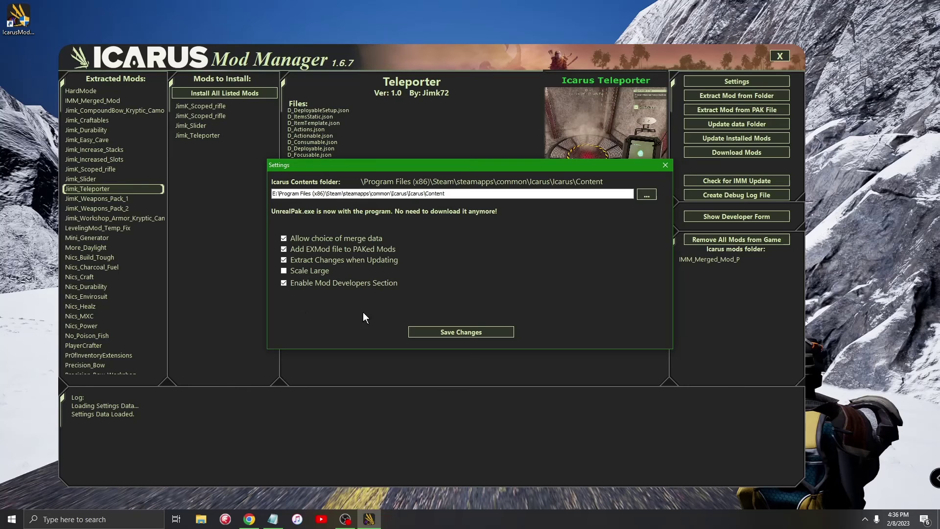
{"action": "left_click", "coordinate": [475, 333]}
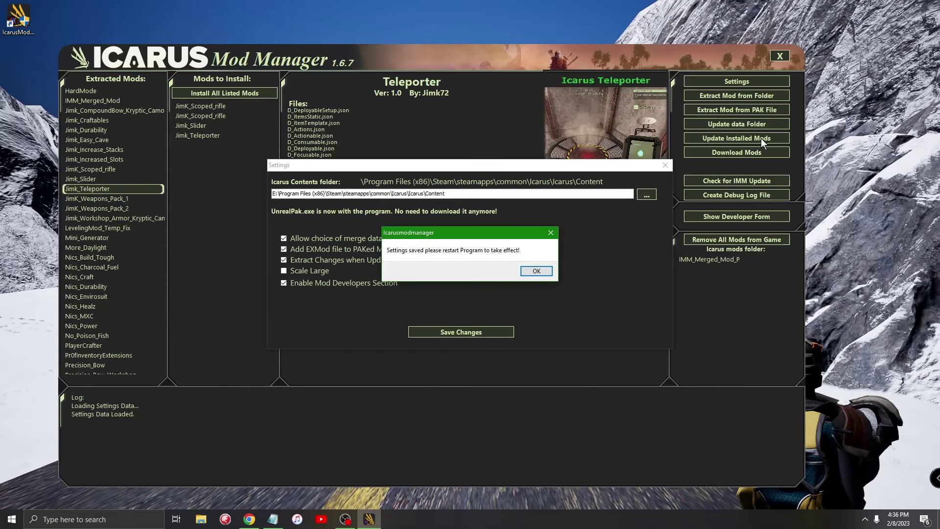
{"action": "left_click", "coordinate": [533, 272]}
{"action": "left_click", "coordinate": [665, 165]}
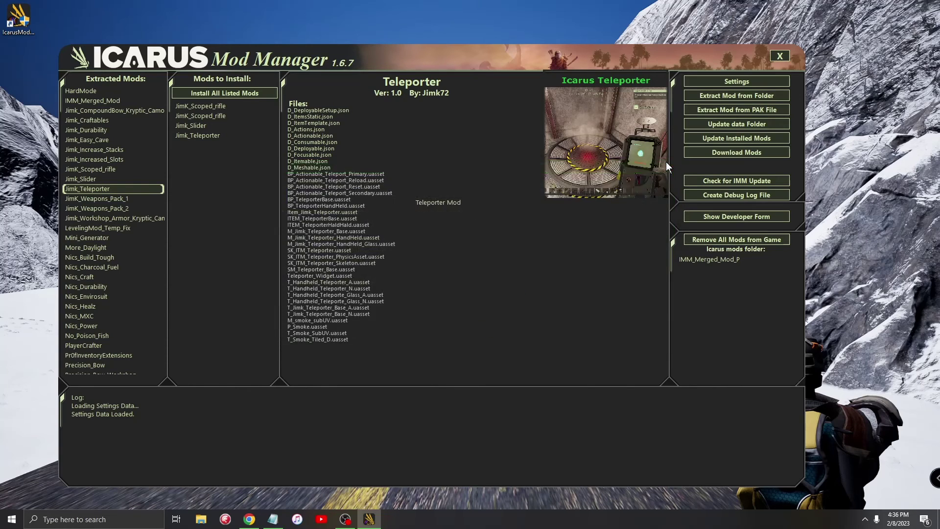
Step: Show the developer form and load the details of the Camera_Distance and Bear_Mount mods from the list file
{"action": "left_click", "coordinate": [727, 215]}
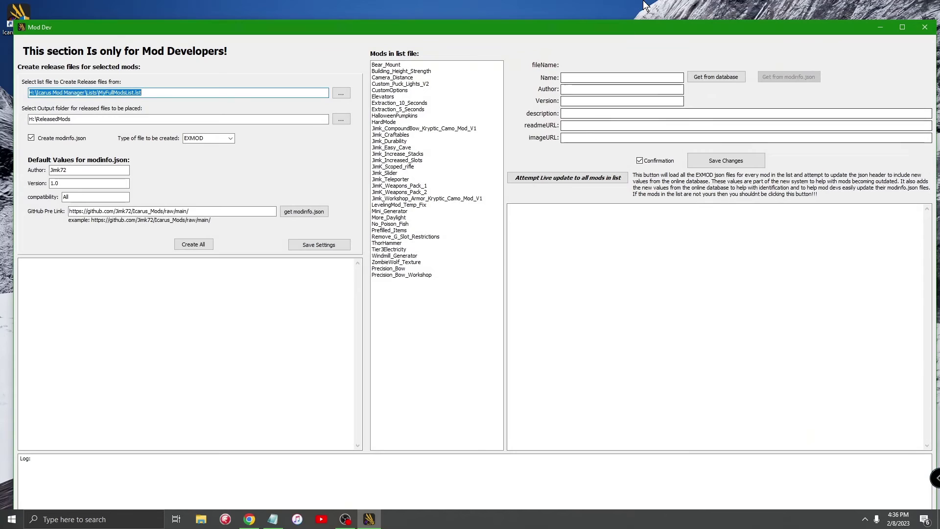
{"action": "left_click_drag", "start_coordinate": [820, 25], "coordinate": [801, 5]}
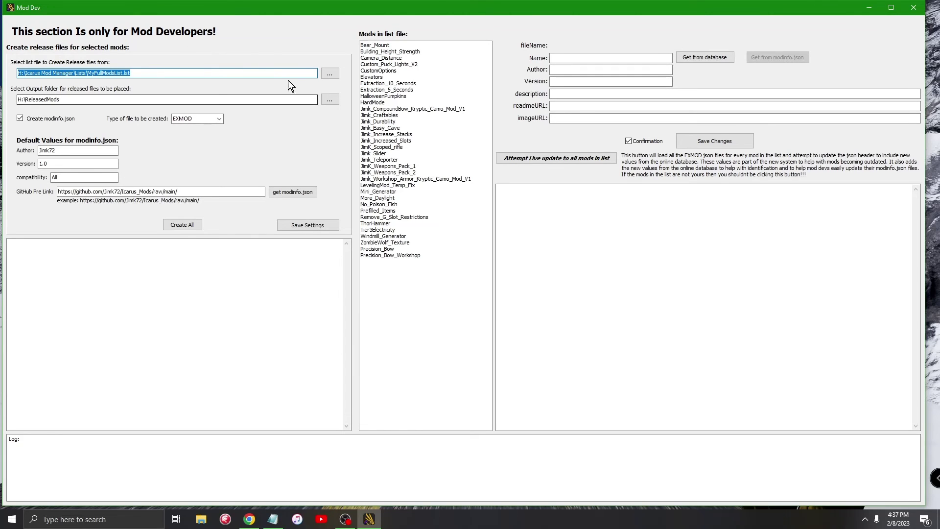
{"action": "mouse_move", "coordinate": [455, 9]}
{"action": "left_mouse_down"}
{"action": "mouse_move", "coordinate": [450, 3]}
{"action": "mouse_move", "coordinate": [455, 10]}
{"action": "left_mouse_up"}
{"action": "left_click", "coordinate": [378, 58]}
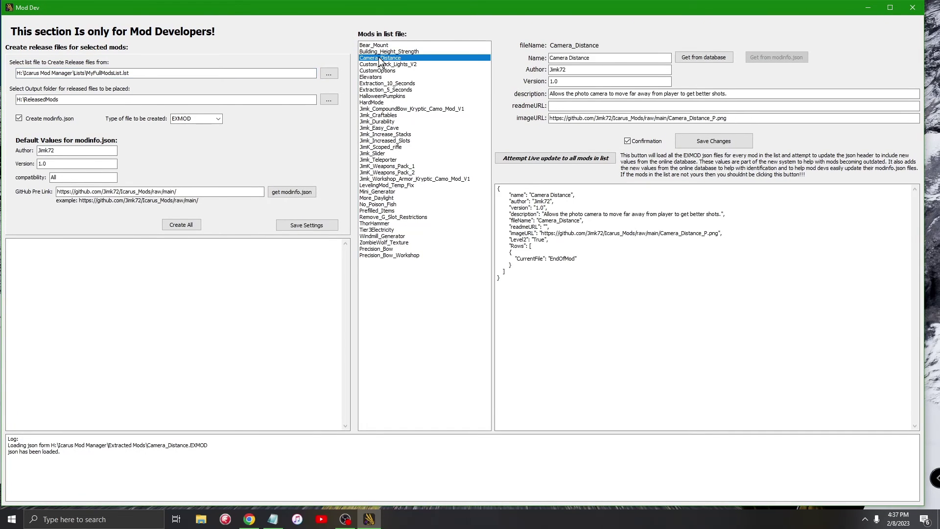
{"action": "left_click", "coordinate": [375, 45]}
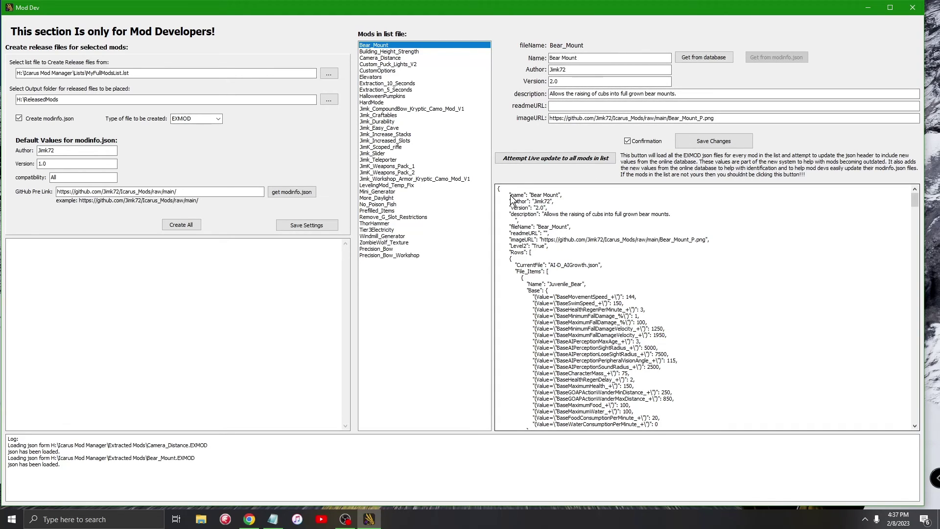
Step: Review Bear_Mount's JSON, load Camera_Distance, CustomOptions, Extraction_10_Seconds, Jimk_Craftables and Jimk_Increased_Slots in turn, and close the developer form
{"action": "left_click_drag", "start_coordinate": [510, 195], "coordinate": [578, 267]}
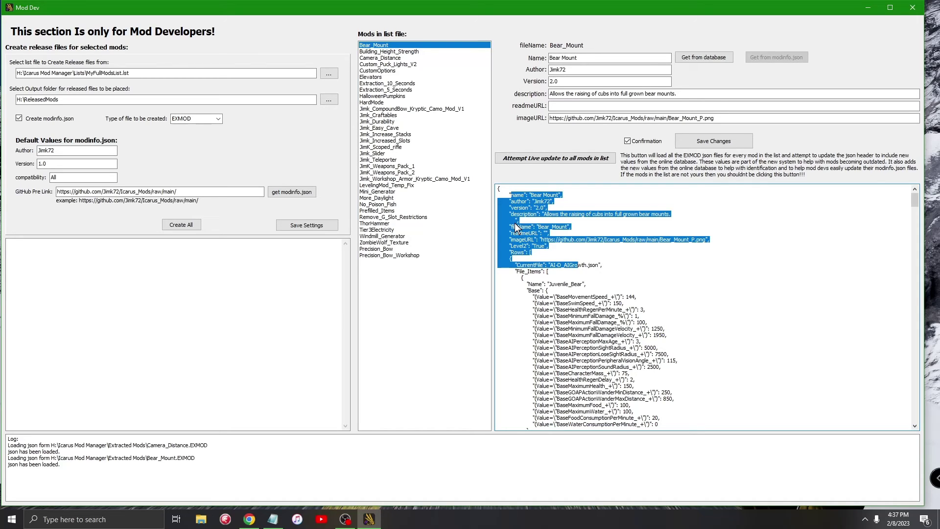
{"action": "left_click", "coordinate": [399, 58]}
{"action": "left_click", "coordinate": [394, 71]}
{"action": "left_click", "coordinate": [391, 83]}
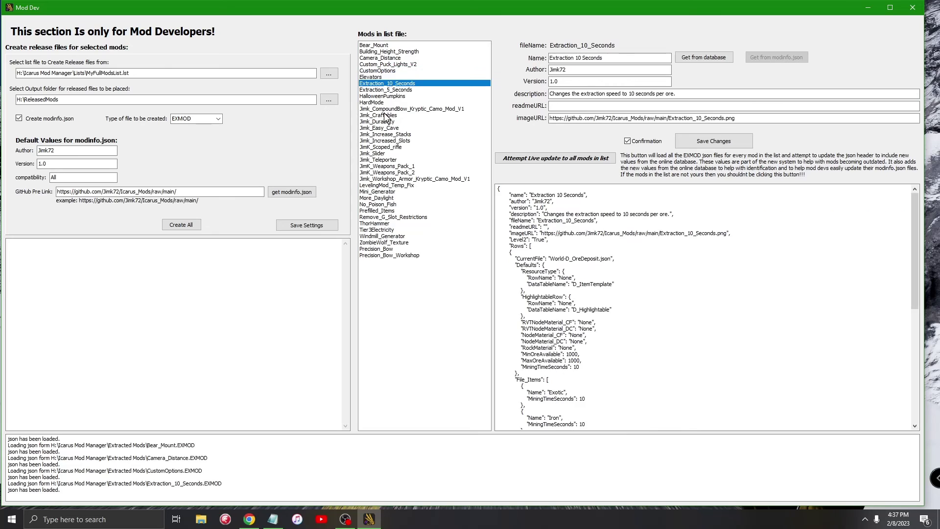
{"action": "left_click", "coordinate": [378, 115]}
{"action": "left_click", "coordinate": [381, 141]}
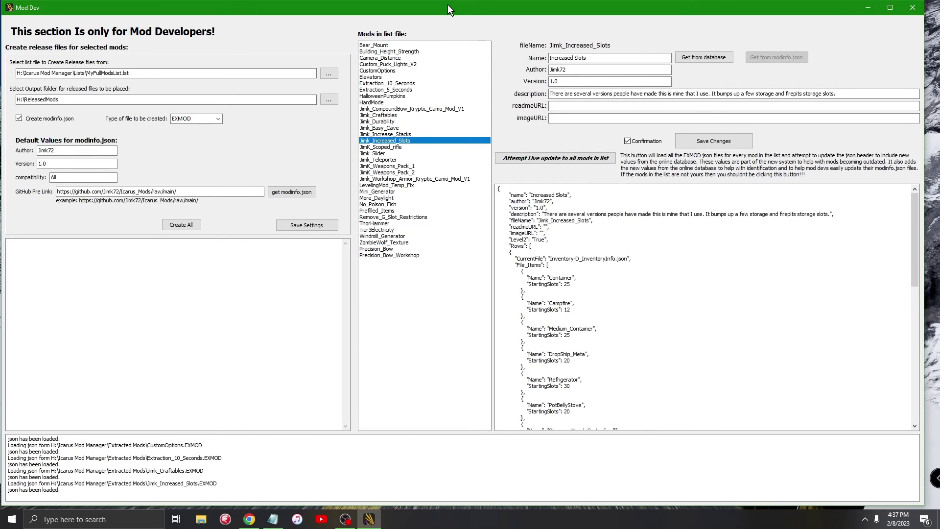
{"action": "mouse_move", "coordinate": [447, 4]}
{"action": "left_mouse_down"}
{"action": "mouse_move", "coordinate": [463, 22]}
{"action": "mouse_move", "coordinate": [452, 6]}
{"action": "left_mouse_up"}
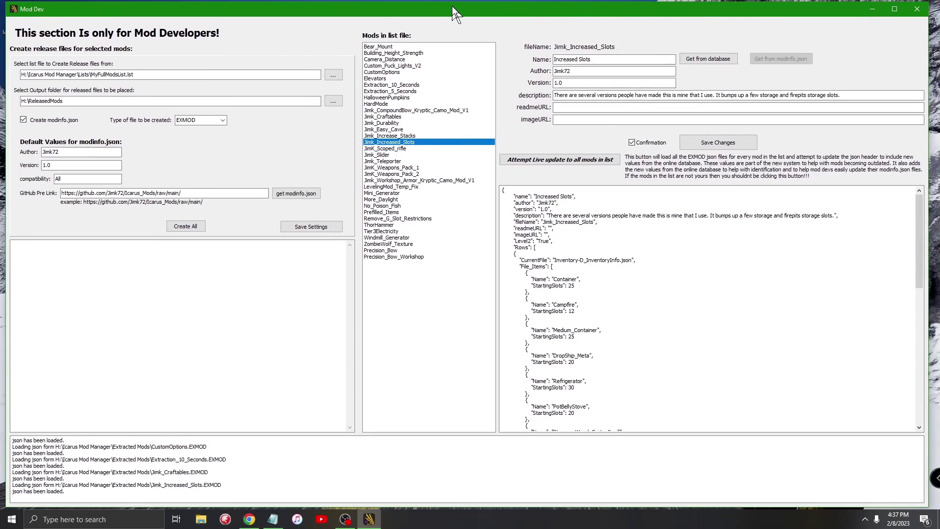
{"action": "left_click", "coordinate": [917, 9]}
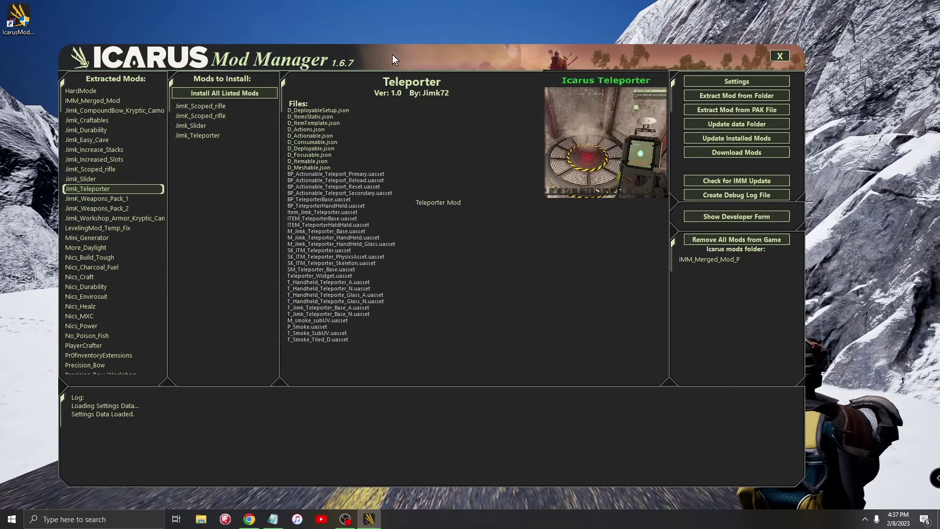
{"action": "left_click_drag", "start_coordinate": [394, 54], "coordinate": [438, 46]}
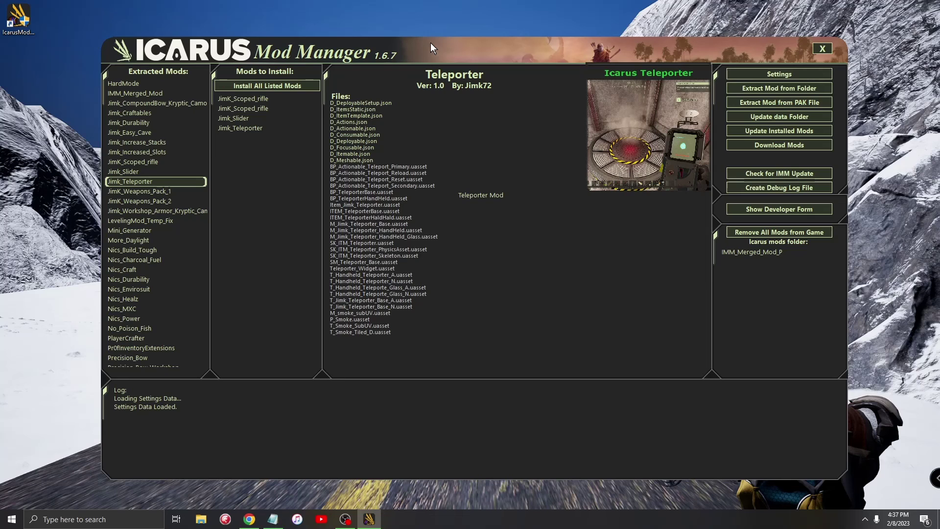
{"action": "left_click_drag", "start_coordinate": [428, 43], "coordinate": [423, 42]}
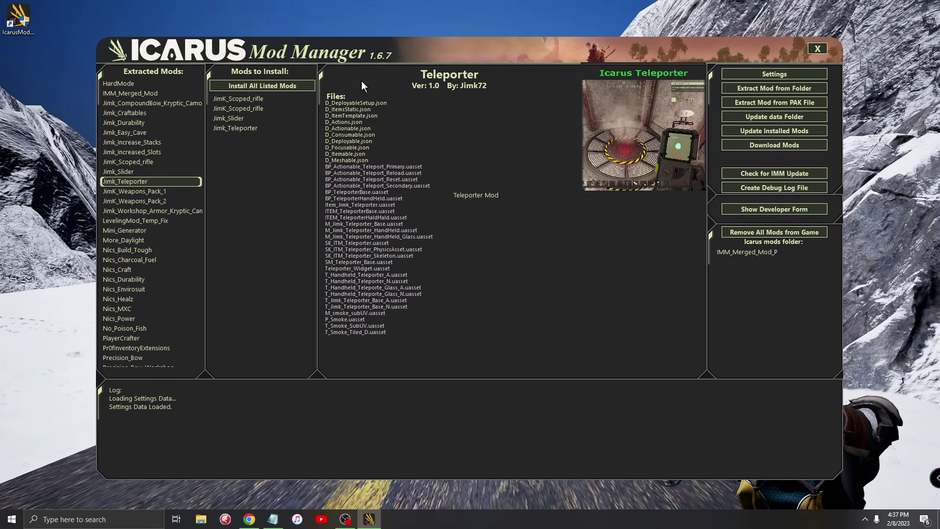
{"action": "scroll", "coordinate": [145, 110], "scroll_direction": "down", "scroll_amount": 5}
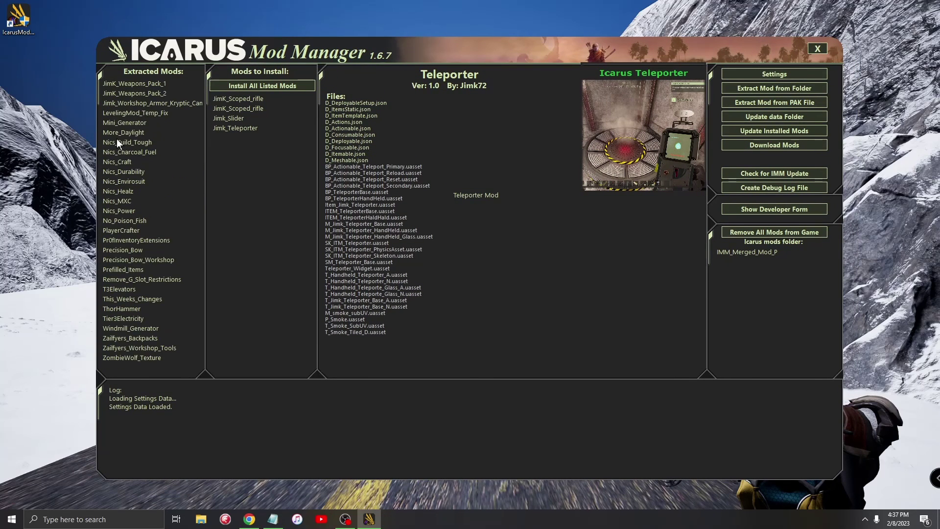
{"action": "scroll", "coordinate": [123, 137], "scroll_direction": "up", "scroll_amount": 5}
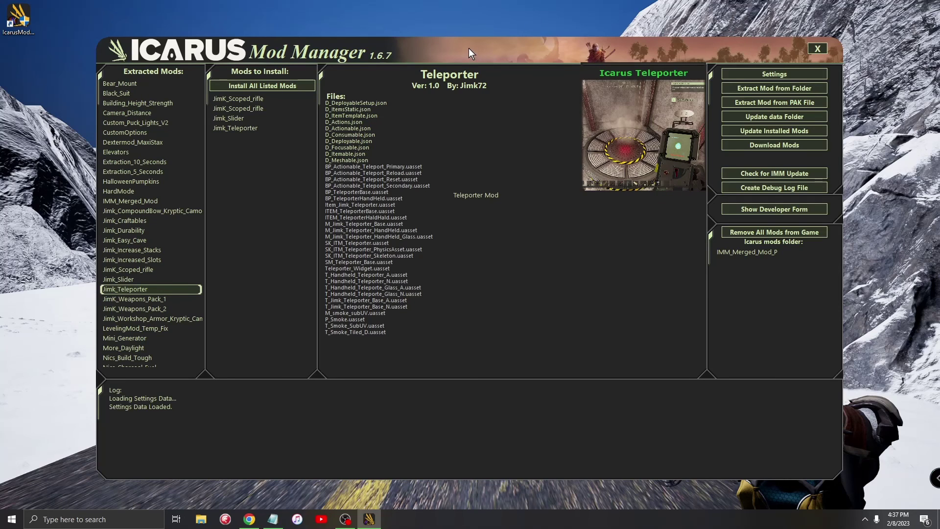
{"action": "left_click_drag", "start_coordinate": [468, 48], "coordinate": [448, 54]}
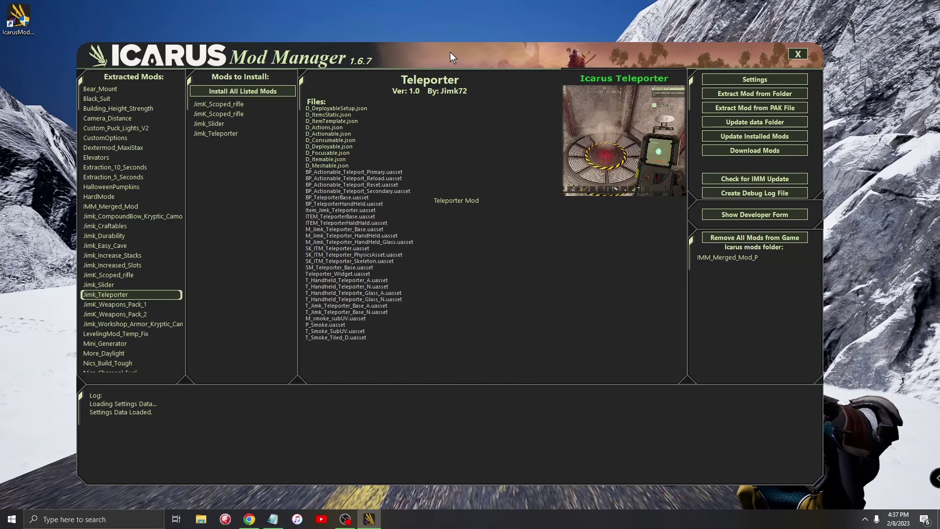
{"action": "mouse_move", "coordinate": [457, 50]}
{"action": "left_mouse_down"}
{"action": "mouse_move", "coordinate": [498, 71]}
{"action": "mouse_move", "coordinate": [468, 57]}
{"action": "left_mouse_up"}
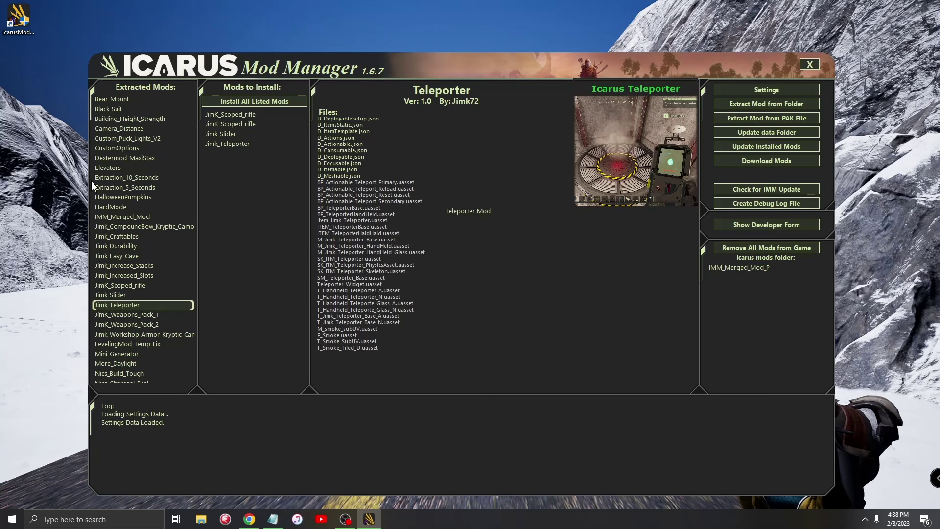
Step: View the details of the Elevators and HalloweenPumpkins mods from the extracted mods
{"action": "left_click", "coordinate": [116, 168]}
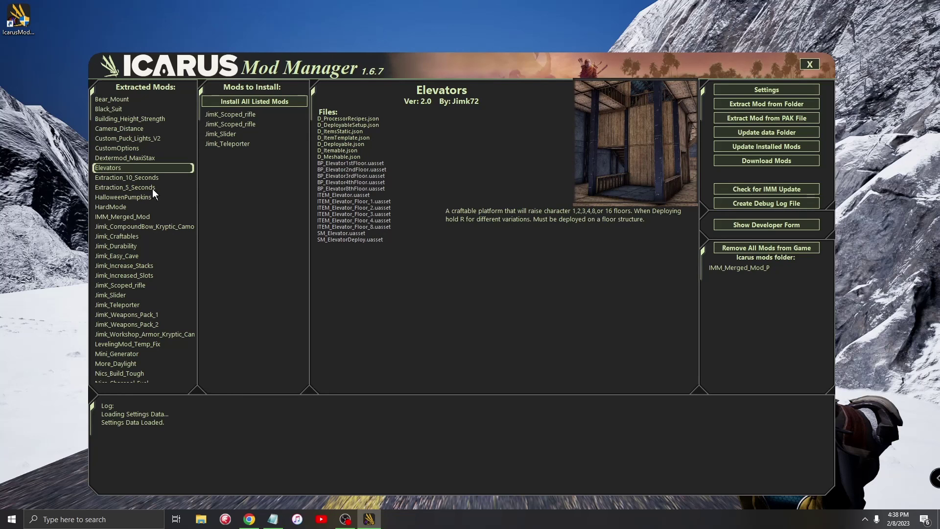
{"action": "left_click", "coordinate": [140, 196]}
{"action": "mouse_move", "coordinate": [436, 68]}
{"action": "left_mouse_down"}
{"action": "mouse_move", "coordinate": [381, 78]}
{"action": "mouse_move", "coordinate": [451, 58]}
{"action": "left_mouse_up"}
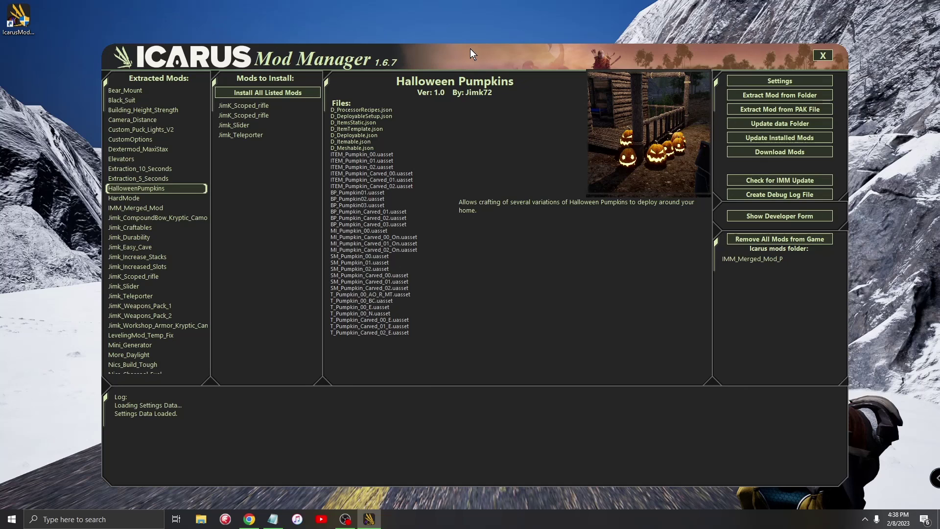
{"action": "left_click_drag", "start_coordinate": [470, 49], "coordinate": [440, 34]}
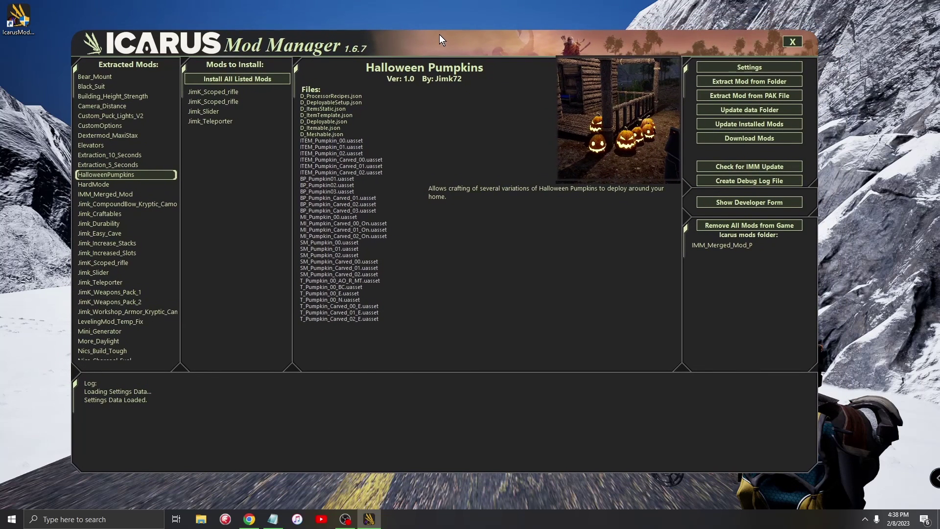